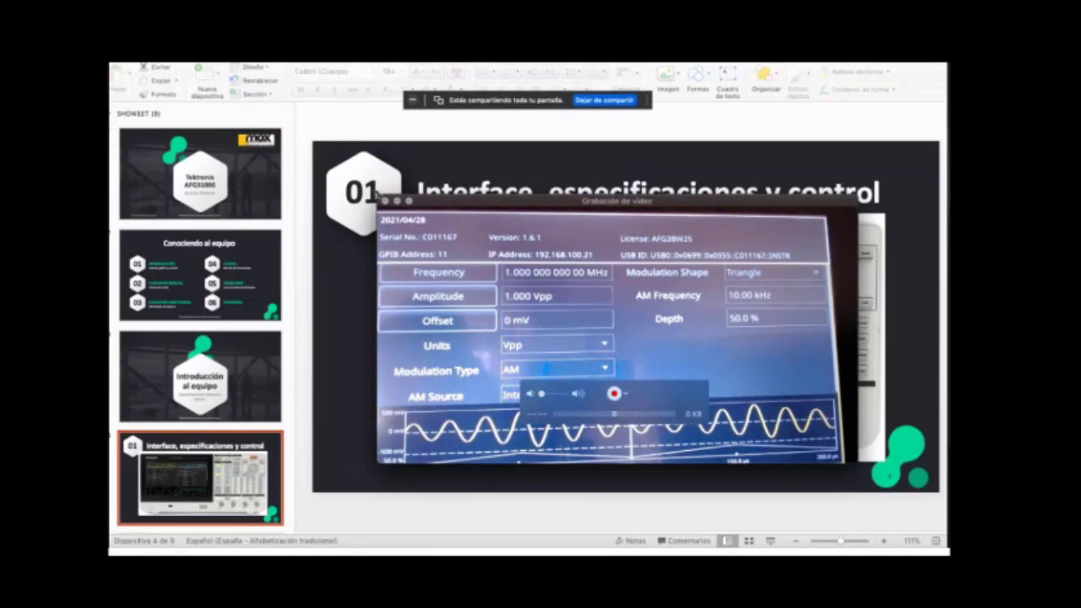
# Switch to the browser's oscilloscope control page at 192.168.100.20 and enlarge the camera video window over it
pyautogui.moveTo(378, 196); pyautogui.dragTo(587, 316)
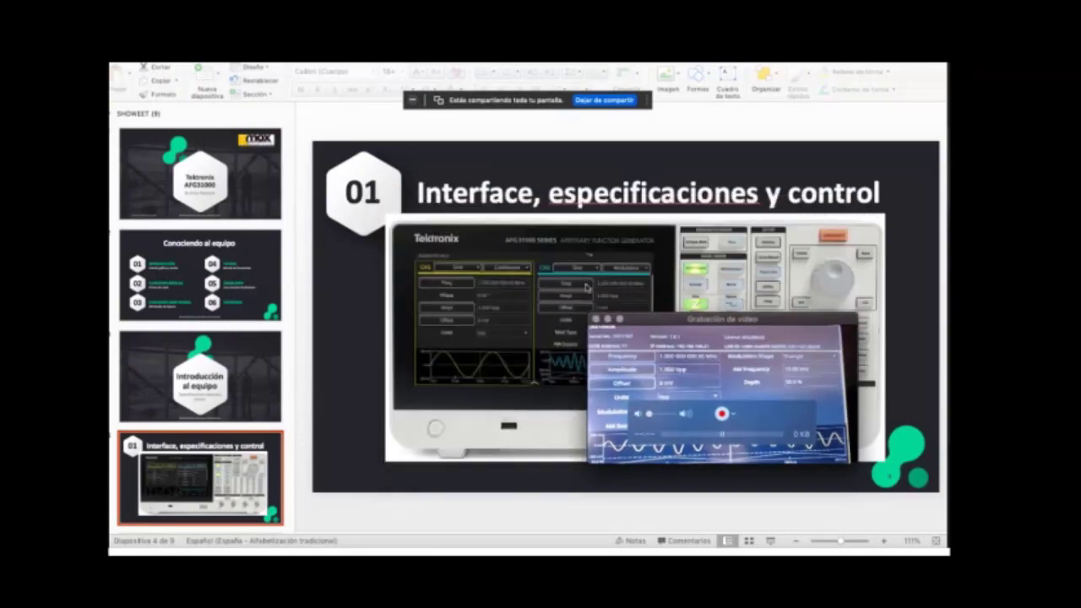
pyautogui.press('ctrl+super+f')
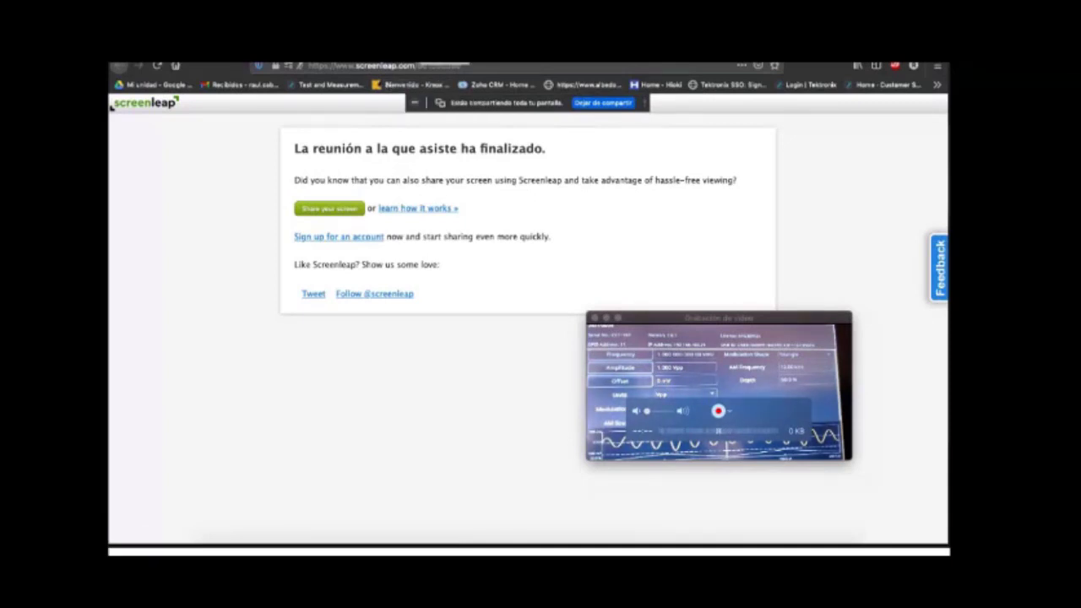
pyautogui.hotkey('ctrl', 'Tab')
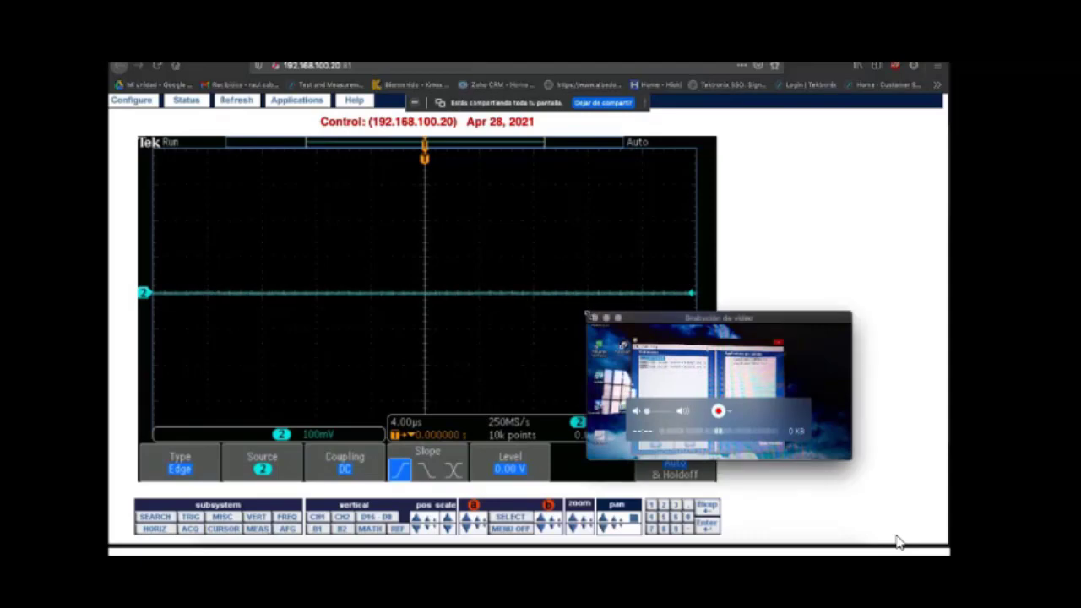
pyautogui.moveTo(592, 318); pyautogui.dragTo(277, 137)
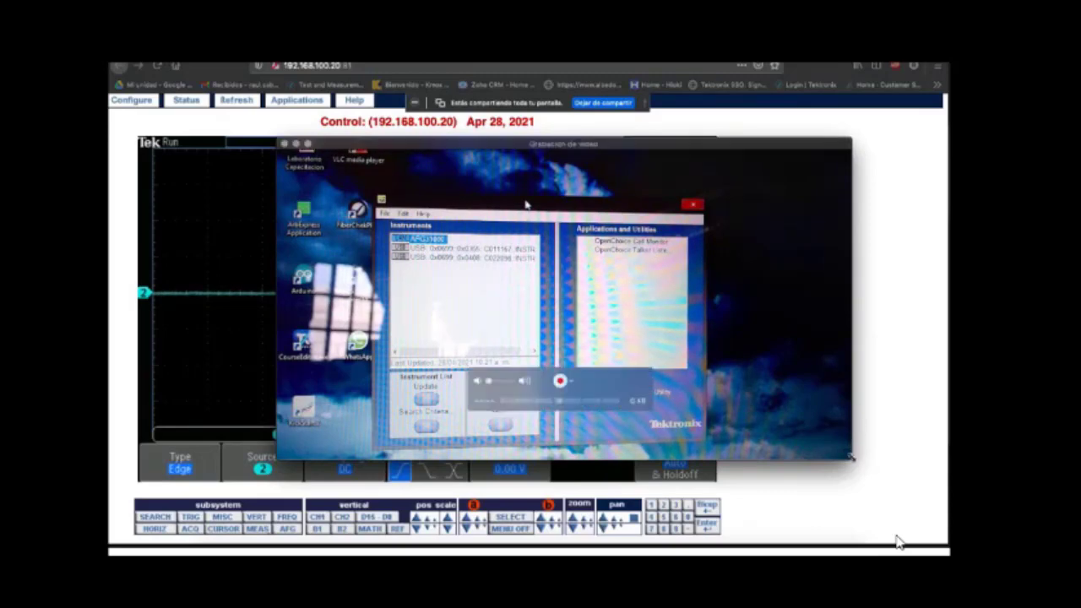
pyautogui.moveTo(860, 460); pyautogui.dragTo(870, 511)
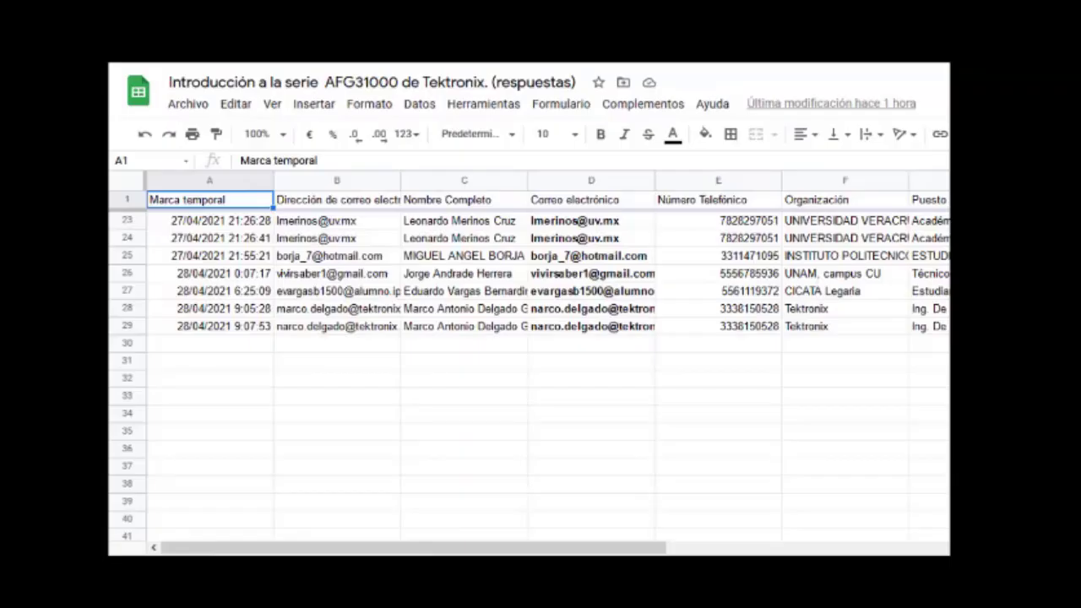
# Reload the AFG31000 form responses spreadsheet, agreeing to leave the page, and select cell E33
pyautogui.click(729, 420)
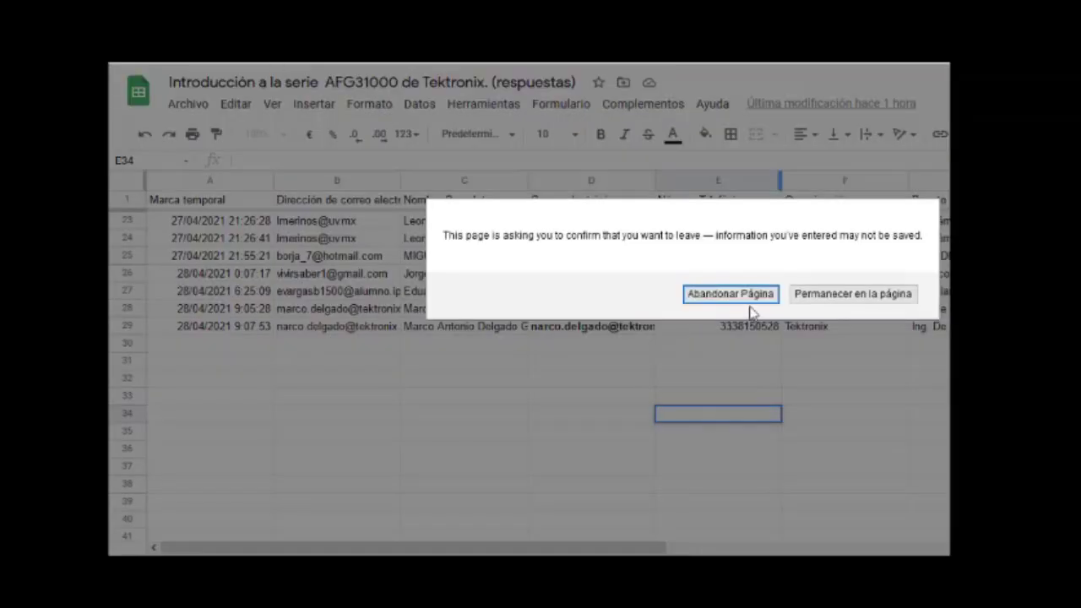
pyautogui.click(741, 306)
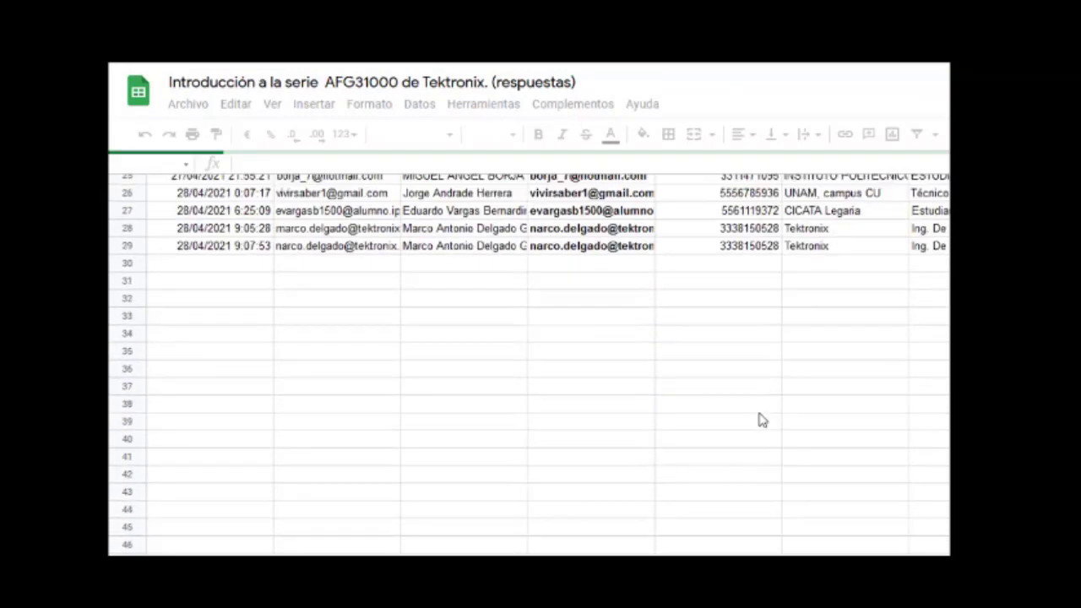
pyautogui.scroll(-3, 760, 420)
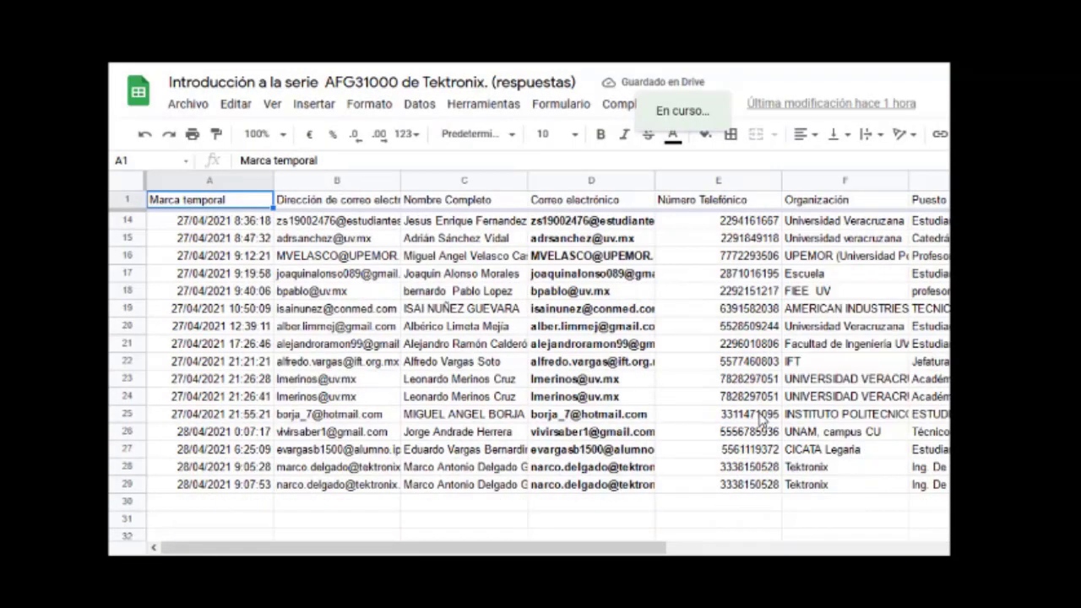
pyautogui.scroll(-2, 761, 420)
pyautogui.click(767, 448)
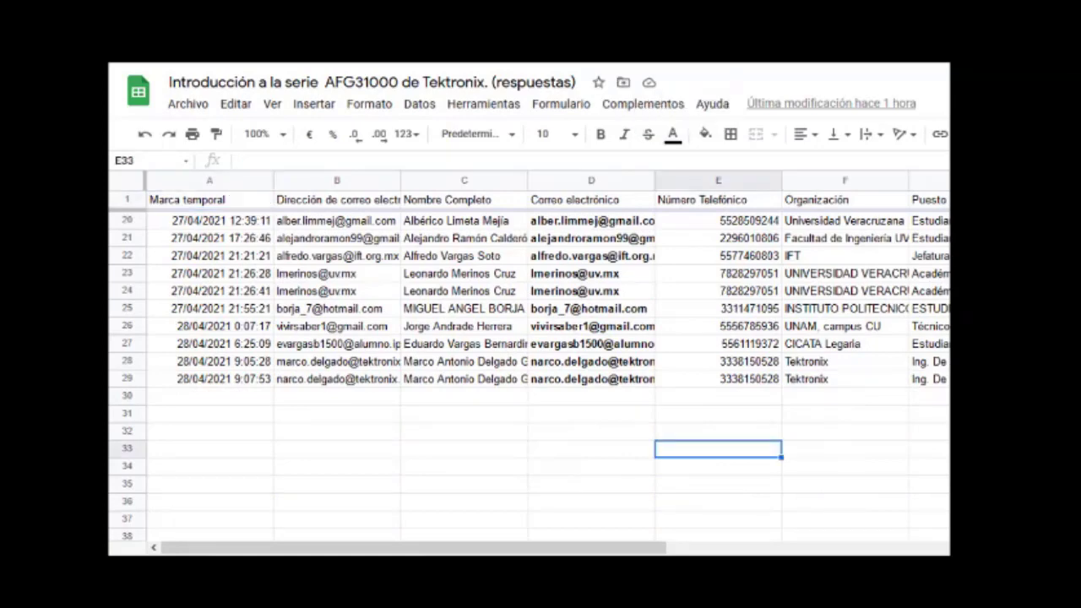
# Return to the instrument session, enter the command OUTPut1:STATe ON for the instrument and close the OpenChoice instrument manager
pyautogui.hotkey('ctrl', 'Tab')
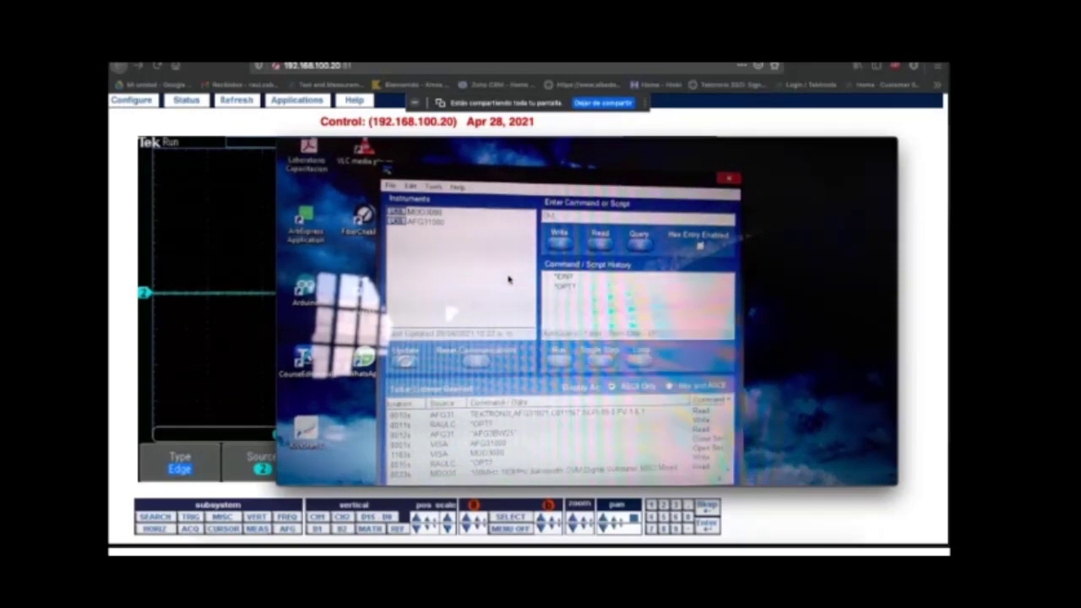
pyautogui.write('ut')
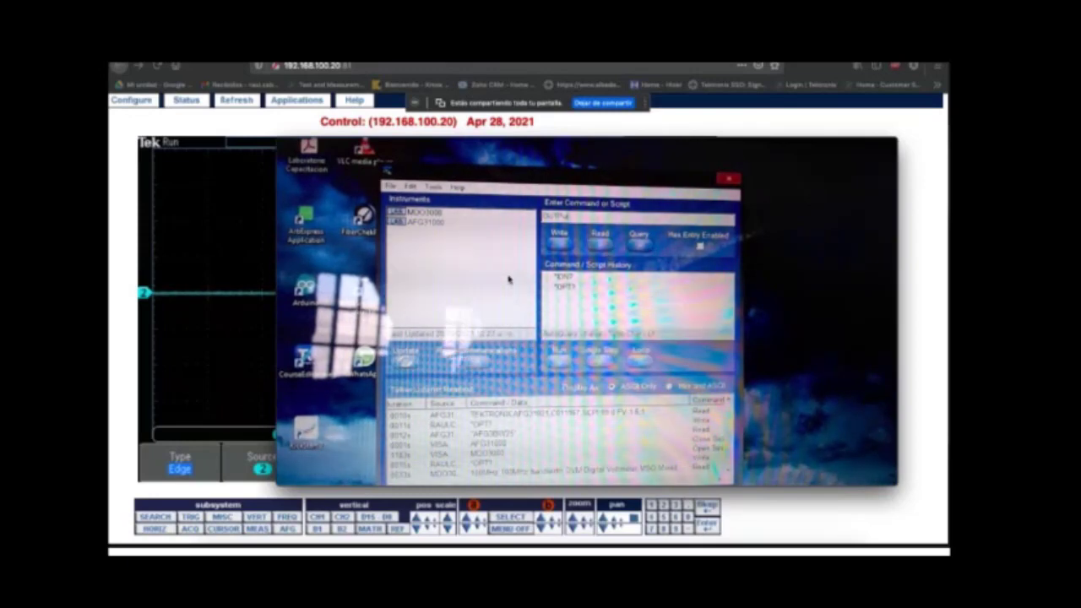
pyautogui.write('1:S')
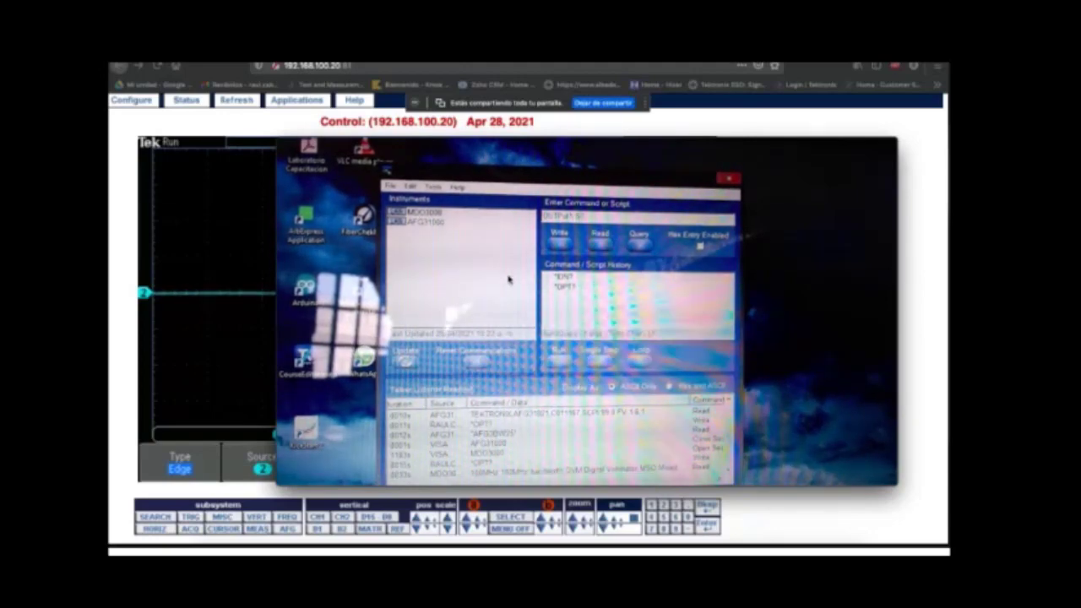
pyautogui.write('Te')
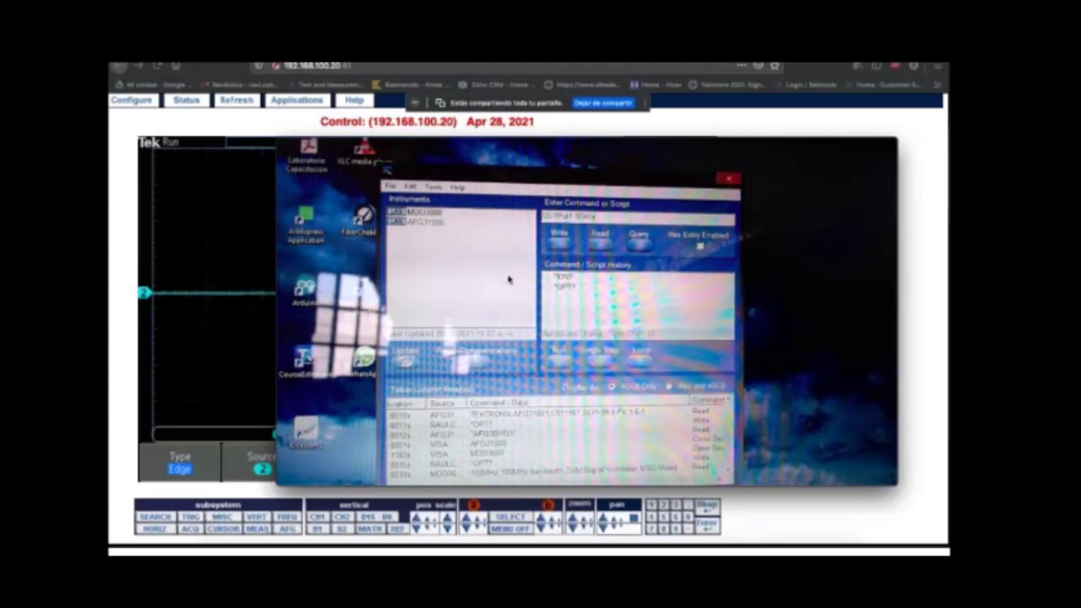
pyautogui.write('ON')
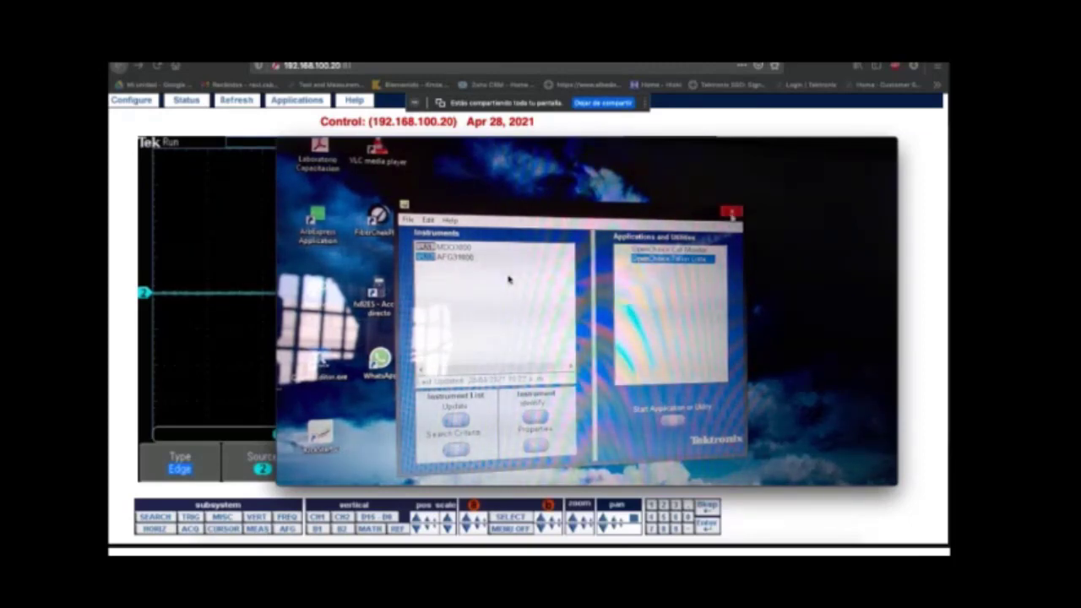
pyautogui.click(731, 213)
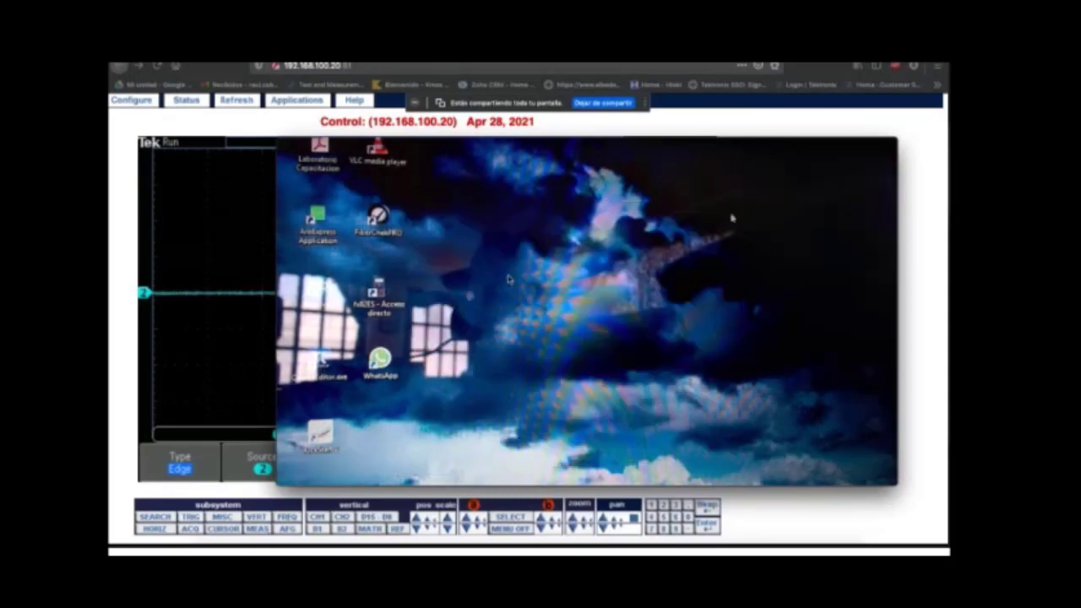
# Switch to the presentation, shrink the camera video window and show the slide "Generación de ondas básicas"
pyautogui.hotkey('ctrl', 'Up')
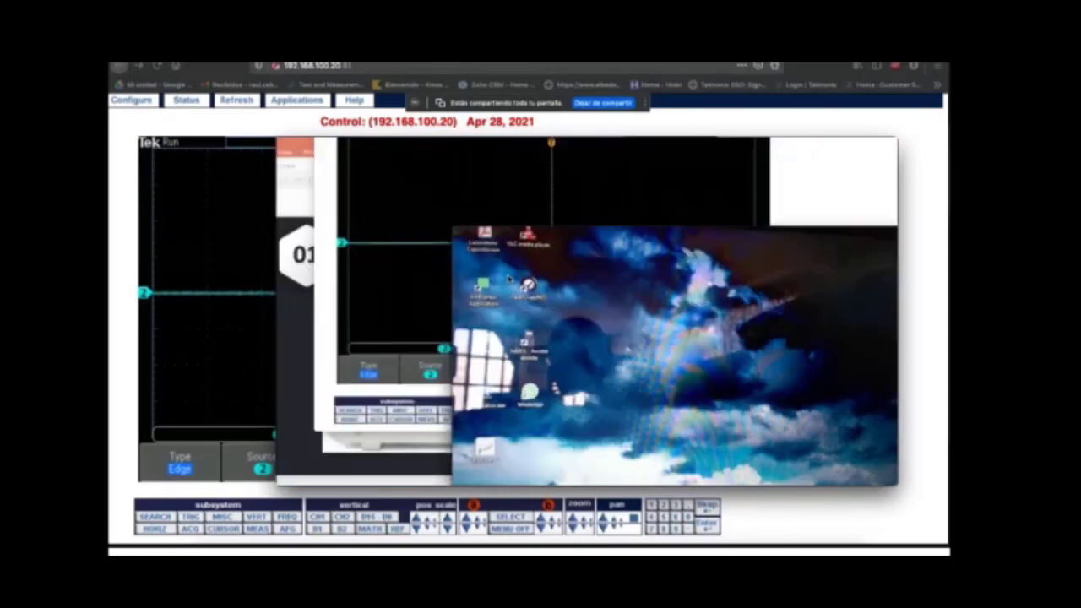
pyautogui.click(397, 317)
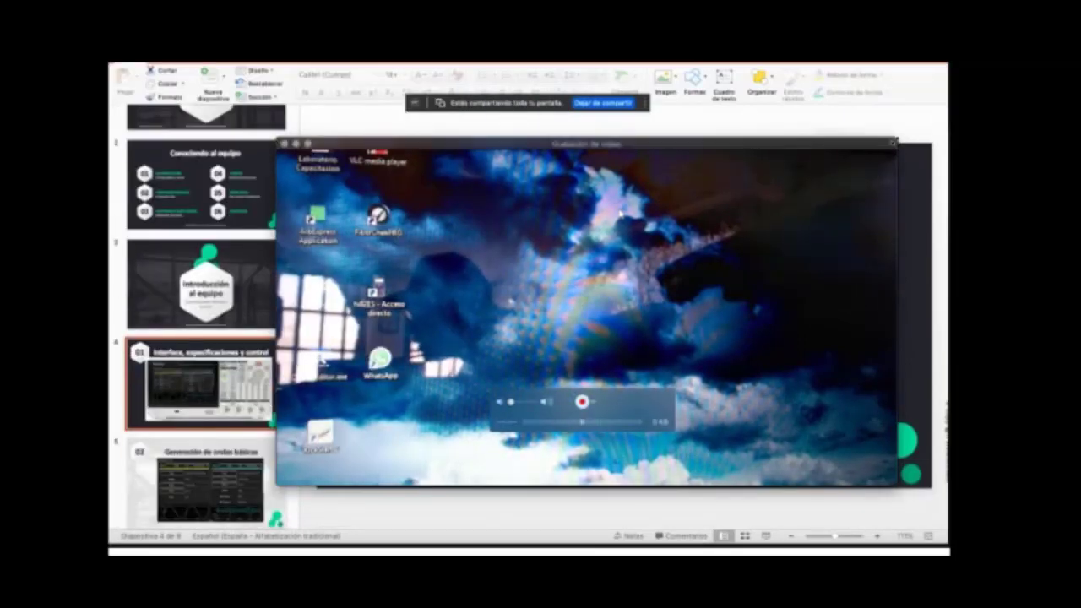
pyautogui.moveTo(895, 140); pyautogui.dragTo(525, 346)
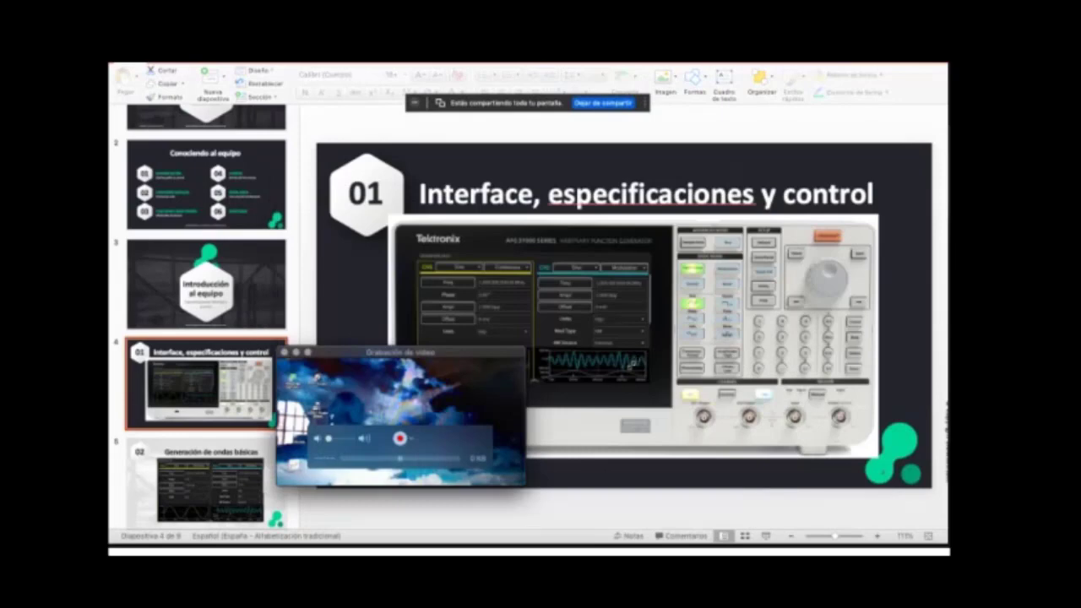
pyautogui.click(173, 479)
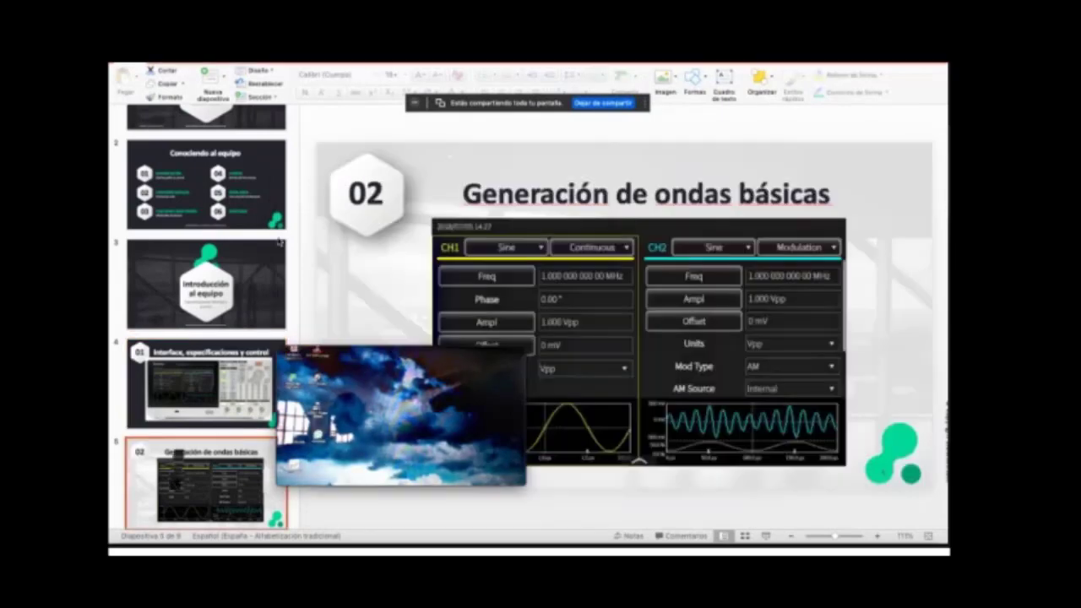
pyautogui.scroll(-2, 280, 242)
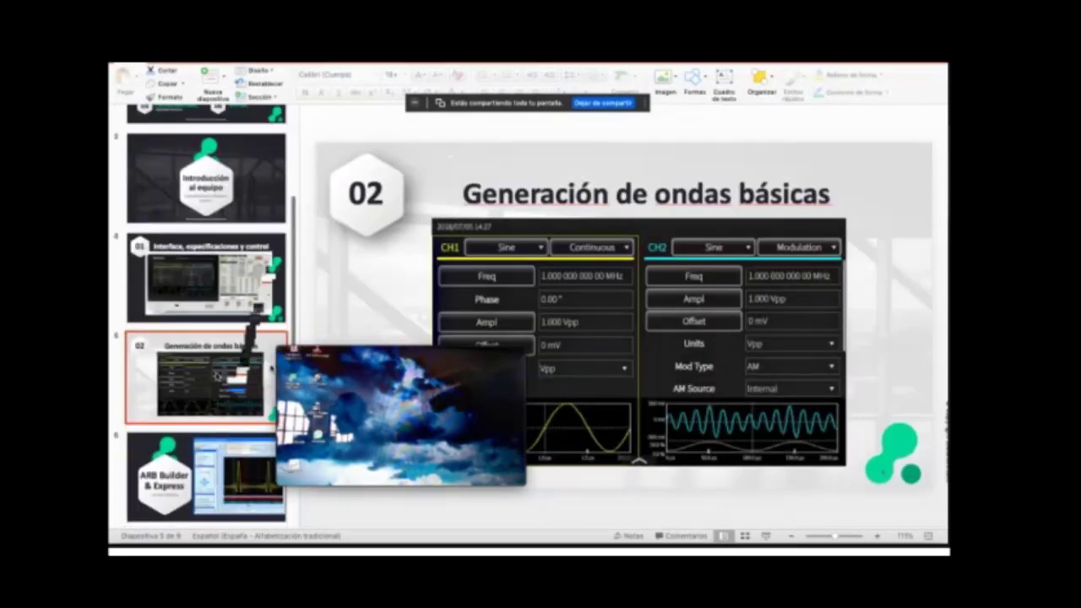
pyautogui.scroll(-1, 270, 371)
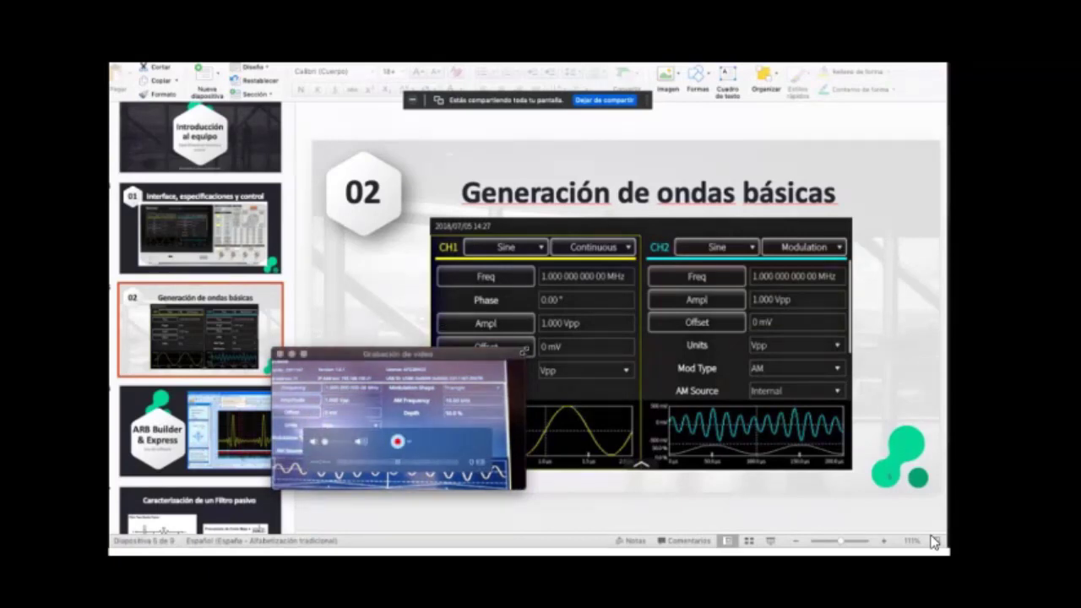
# Enlarge the camera video window, switch to the browser's oscilloscope page and move the video off the waveform display
pyautogui.moveTo(524, 351); pyautogui.dragTo(769, 228)
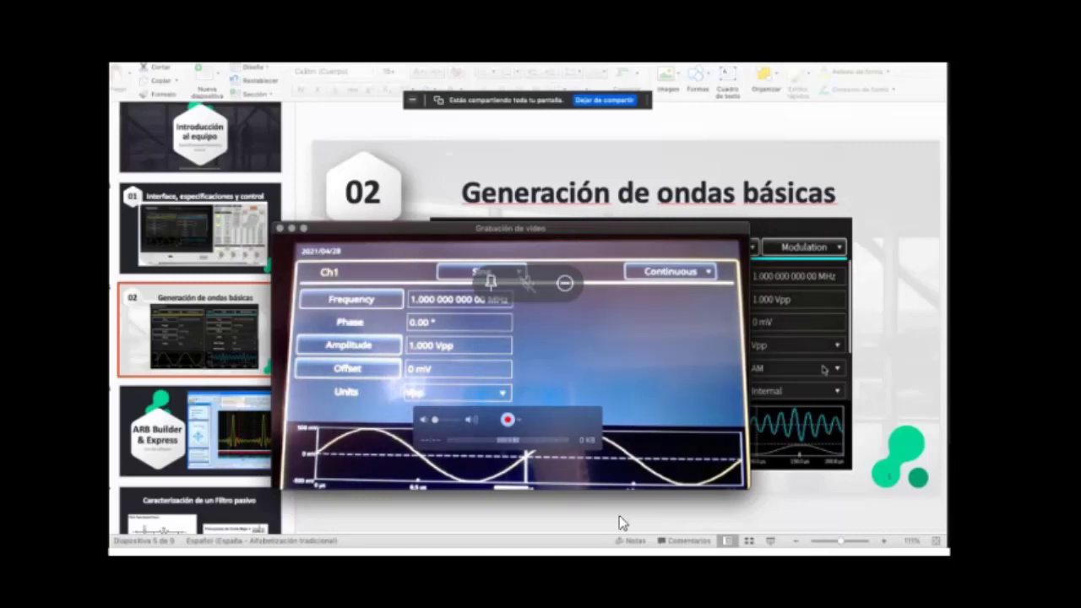
pyautogui.press('super+Tab')
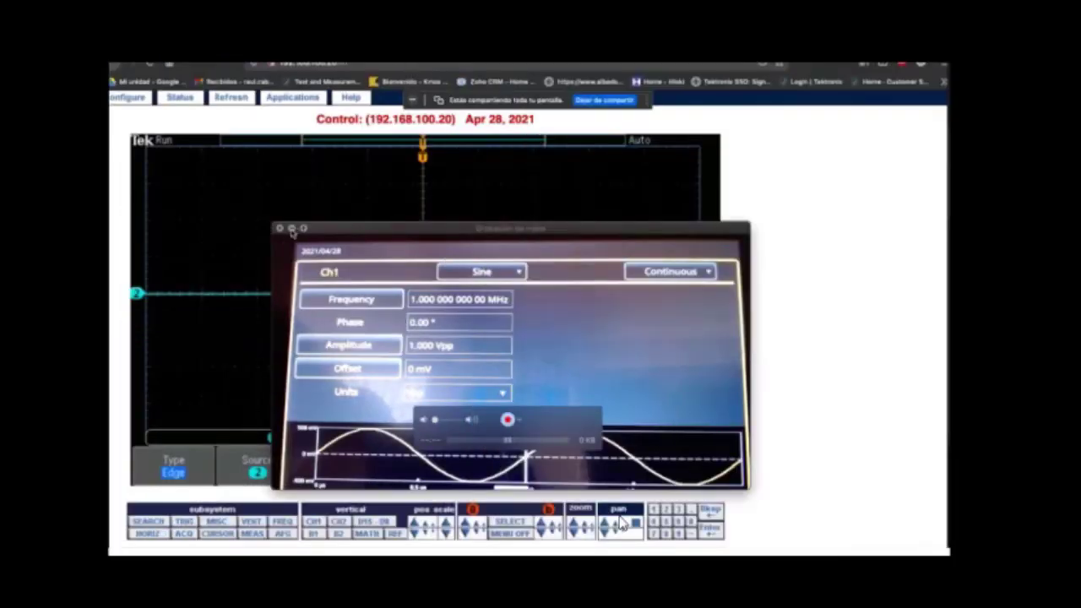
pyautogui.click(291, 229)
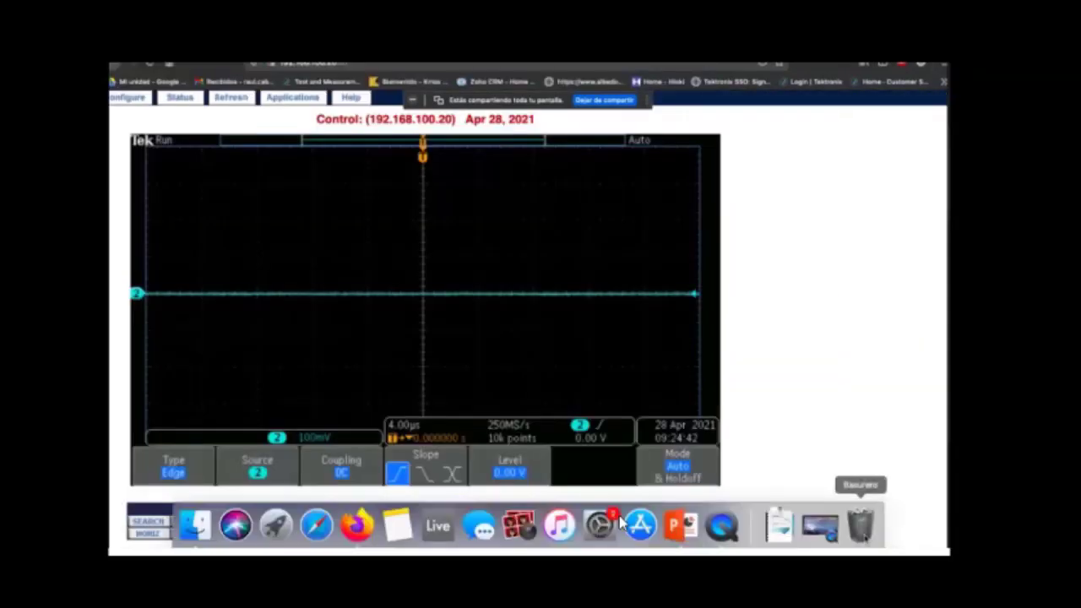
pyautogui.click(820, 525)
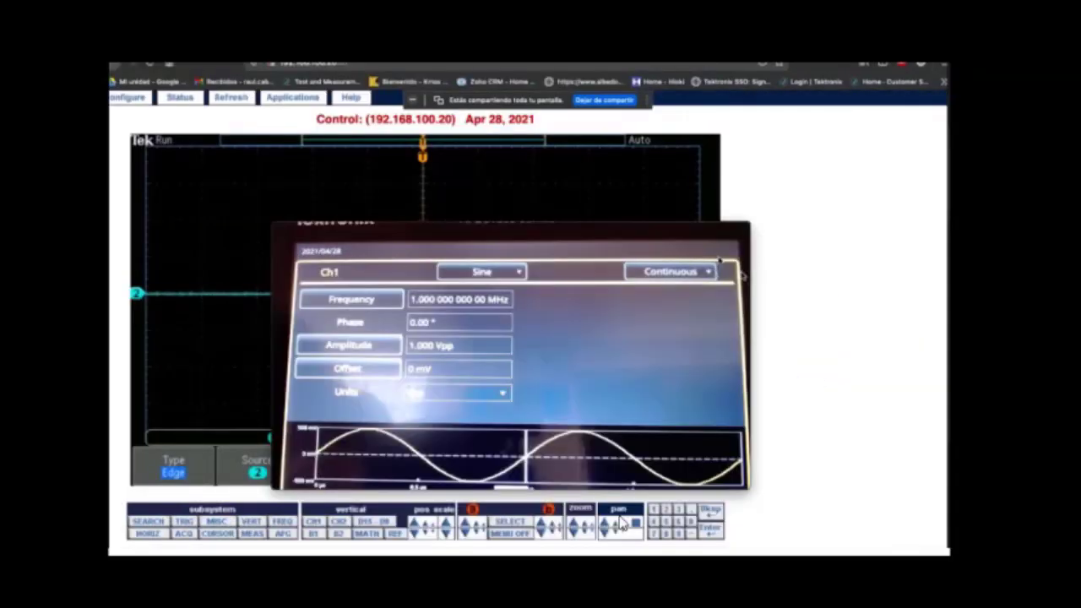
pyautogui.moveTo(598, 233); pyautogui.dragTo(761, 259)
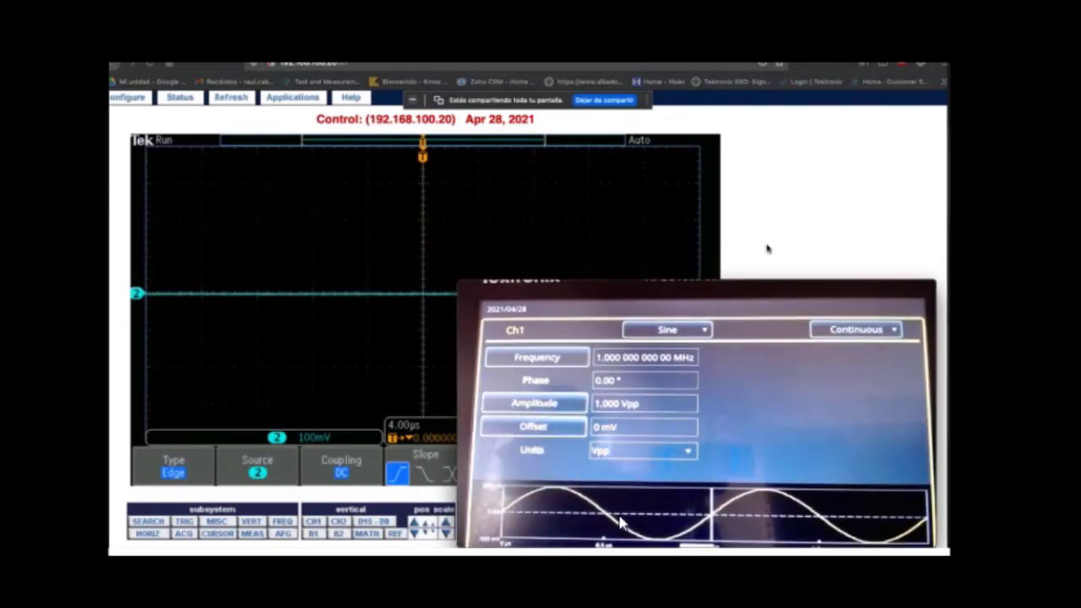
# Shrink the camera video window over the oscilloscope page and compare the scope's amplitude measurement with the generator's waveform view
pyautogui.moveTo(467, 493)
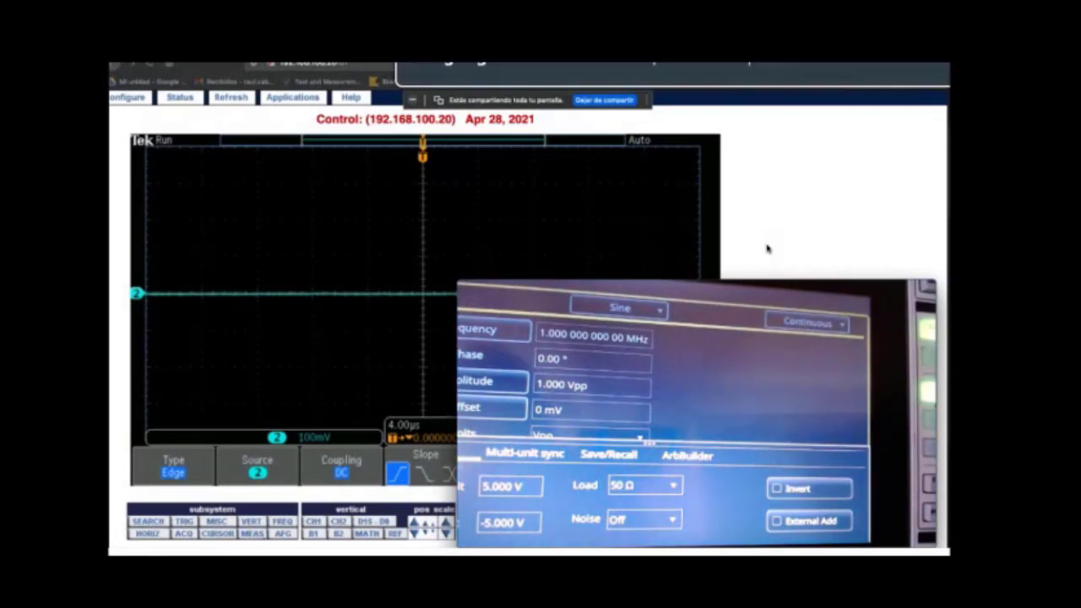
pyautogui.moveTo(460, 286)
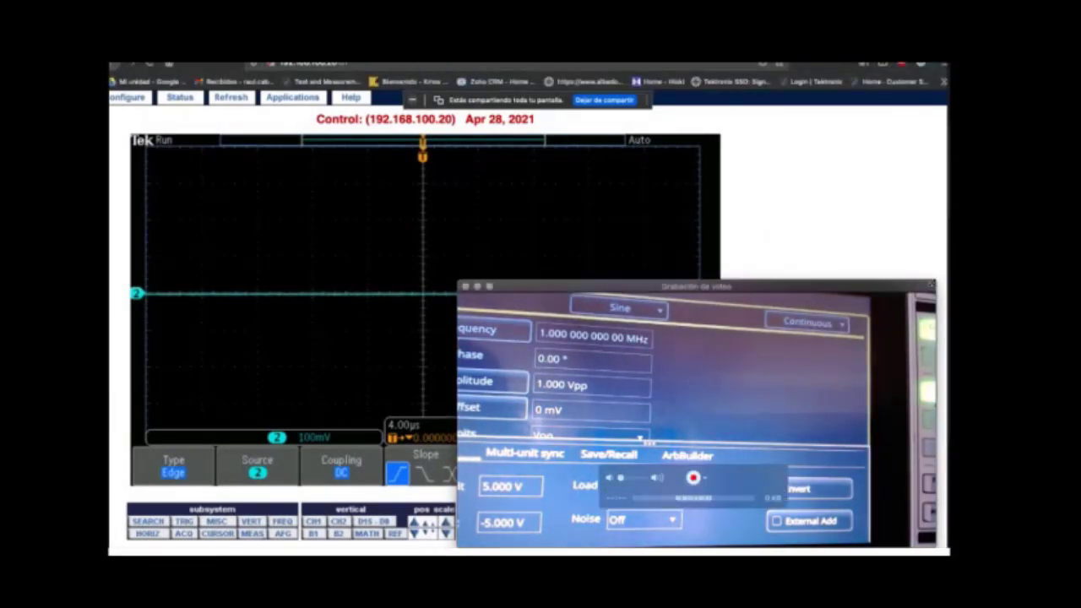
pyautogui.moveTo(932, 285); pyautogui.dragTo(868, 316)
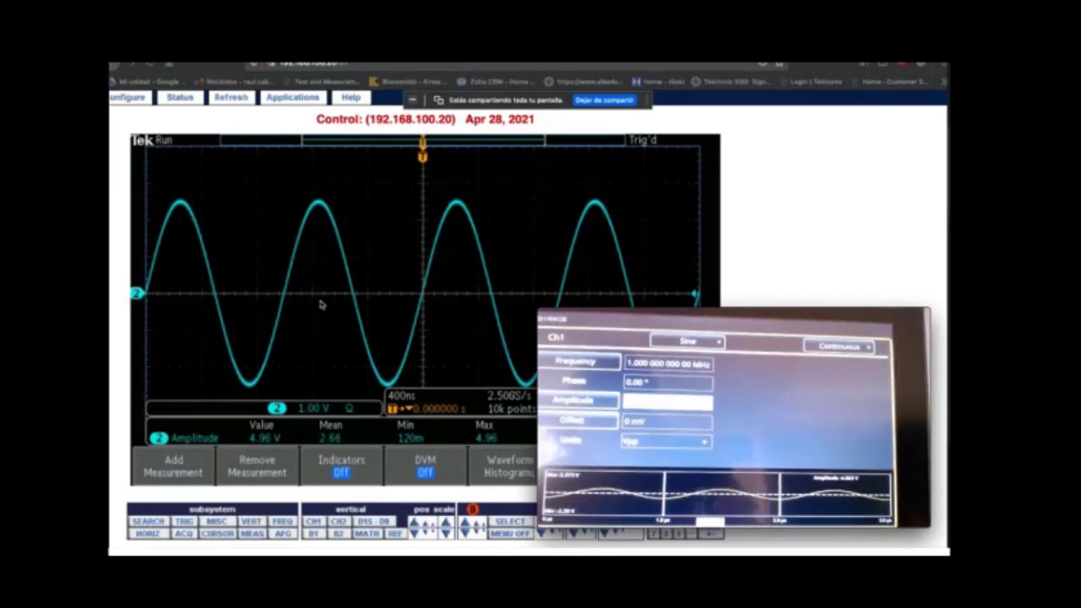
pyautogui.moveTo(540, 301)
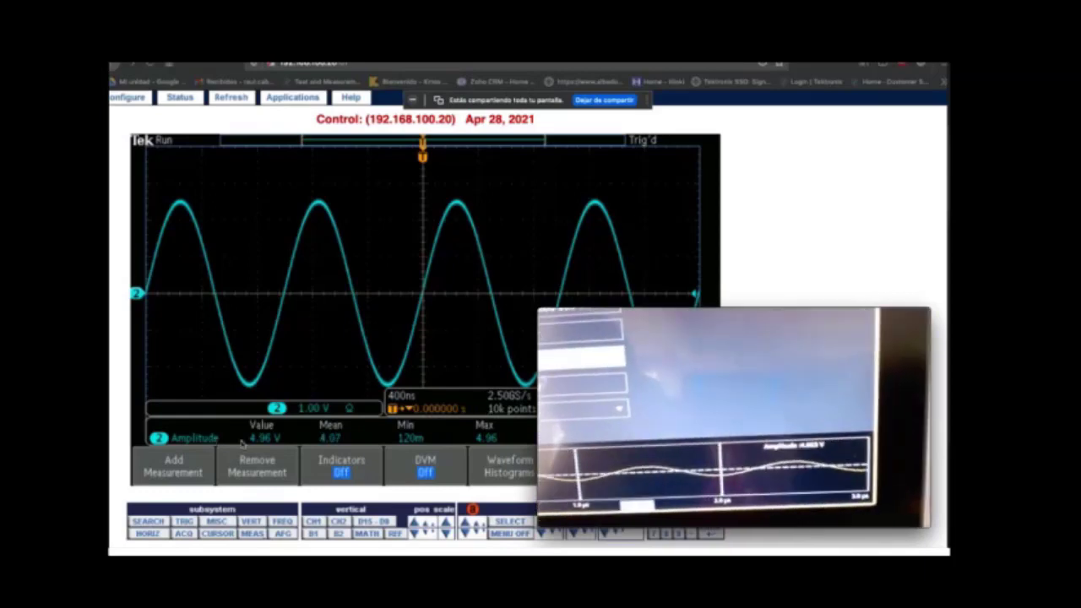
pyautogui.moveTo(765, 490)
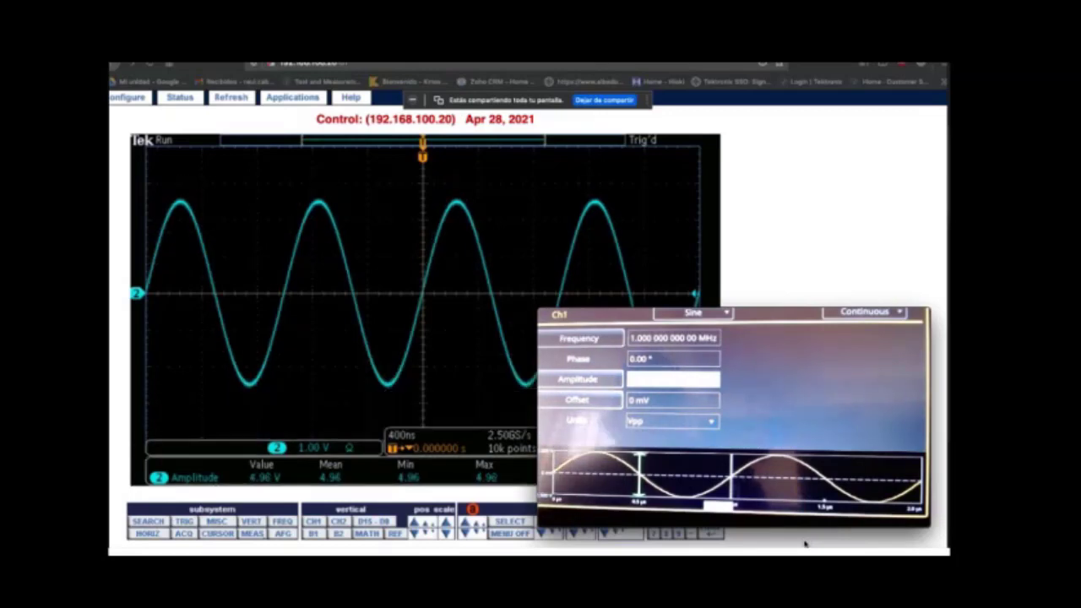
# Switch to the presentation and show the slide "ARB Builder & Express"
pyautogui.hotkey('ctrl', 'Up')
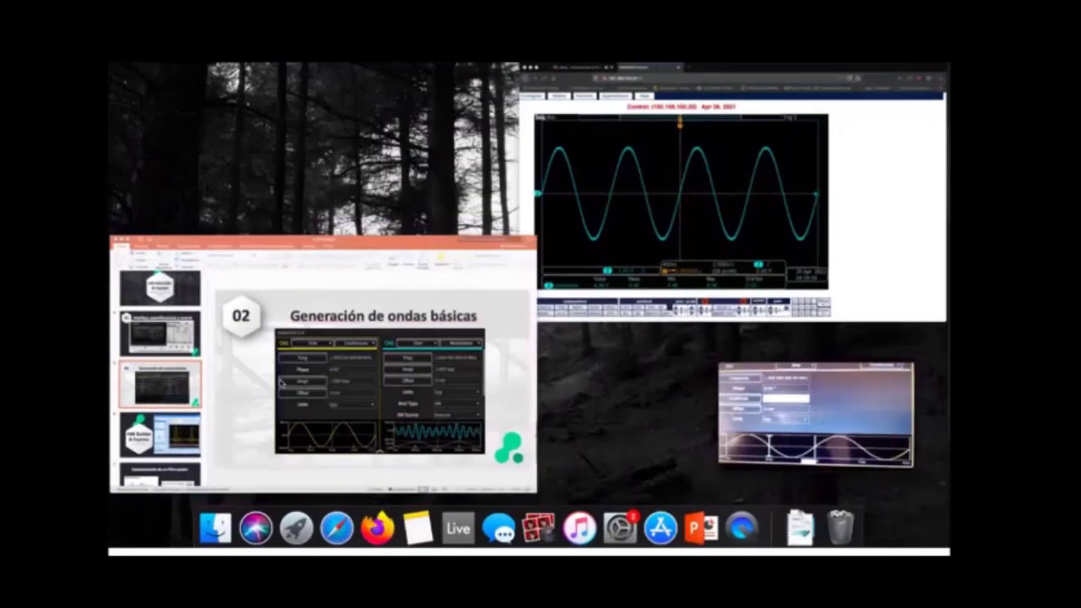
pyautogui.click(338, 363)
pyautogui.scroll(-1, 203, 338)
pyautogui.click(180, 378)
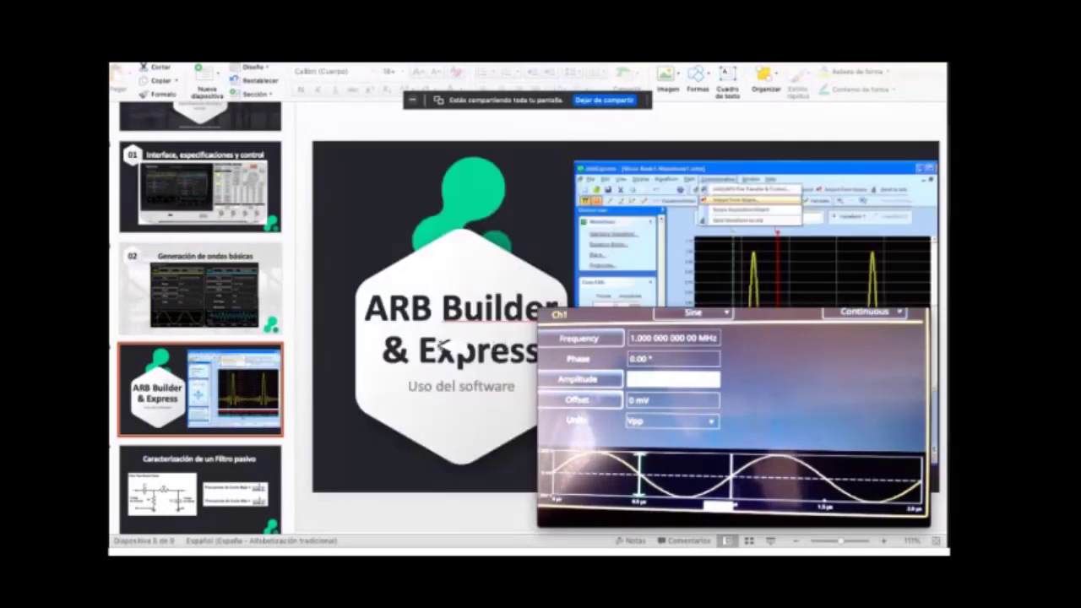
pyautogui.scroll(-1, 440, 345)
pyautogui.scroll(1, 423, 348)
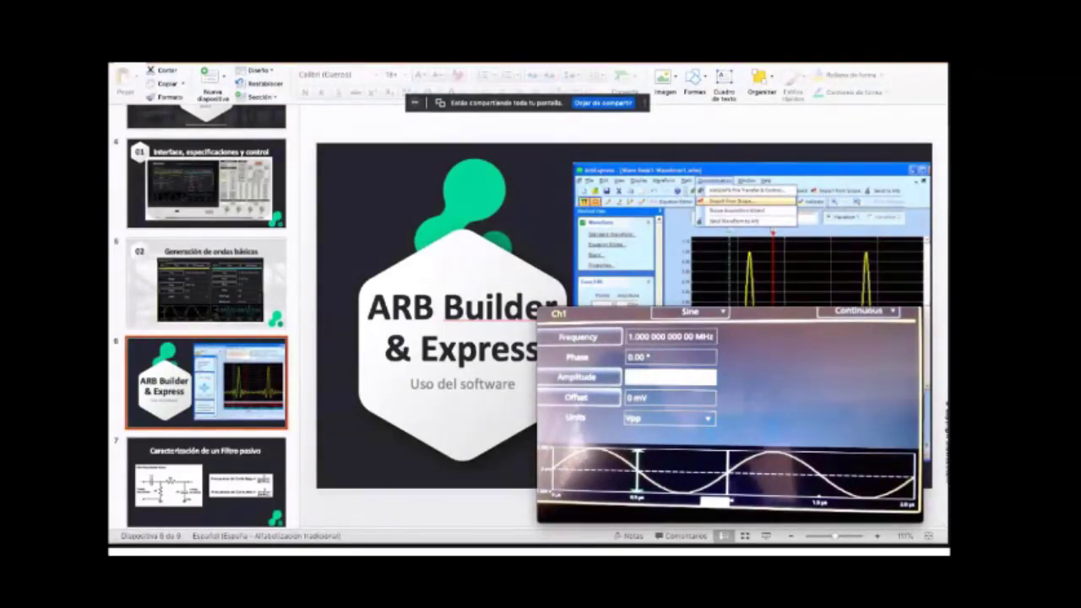
# Switch from the presentation to the Windows desktop, bring up ArbExpress and dismiss the Meet presenting notification
pyautogui.hotkey('ctrl', 'Up')
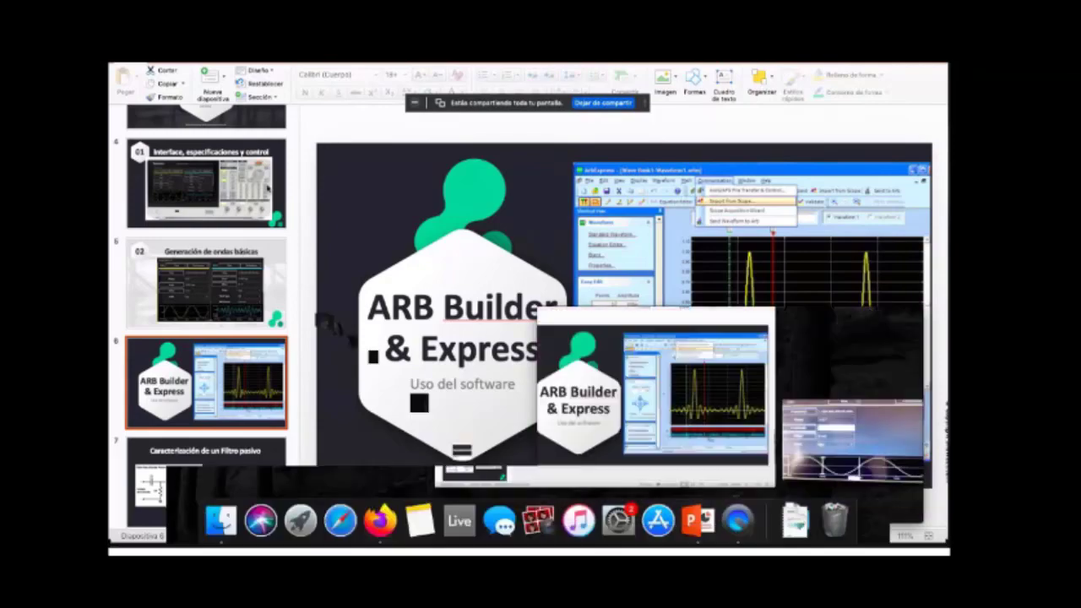
pyautogui.hotkey('ctrl', 'Right')
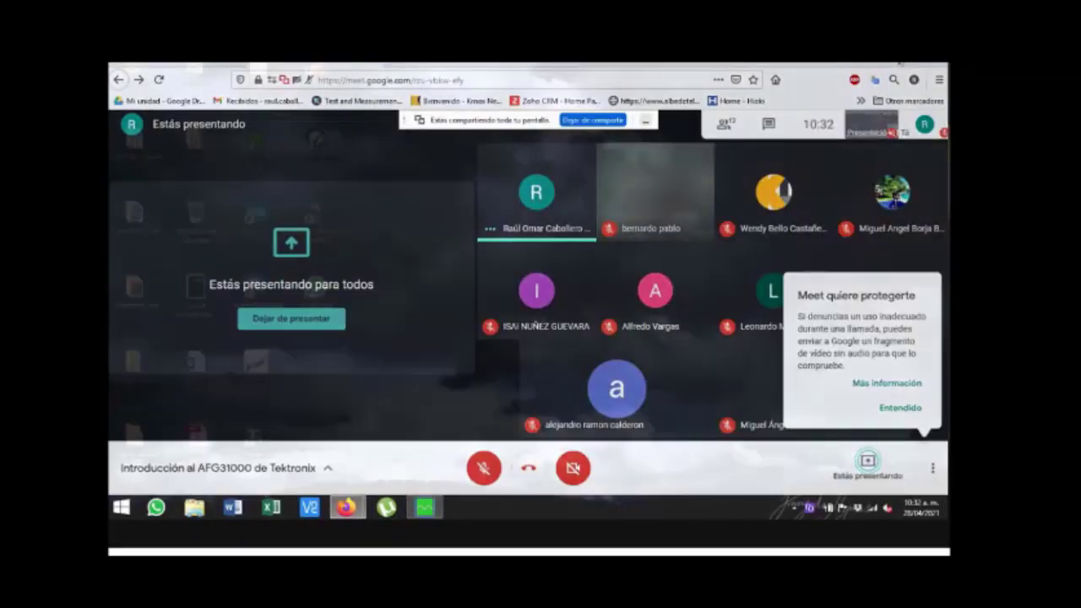
pyautogui.click(346, 507)
pyautogui.click(418, 517)
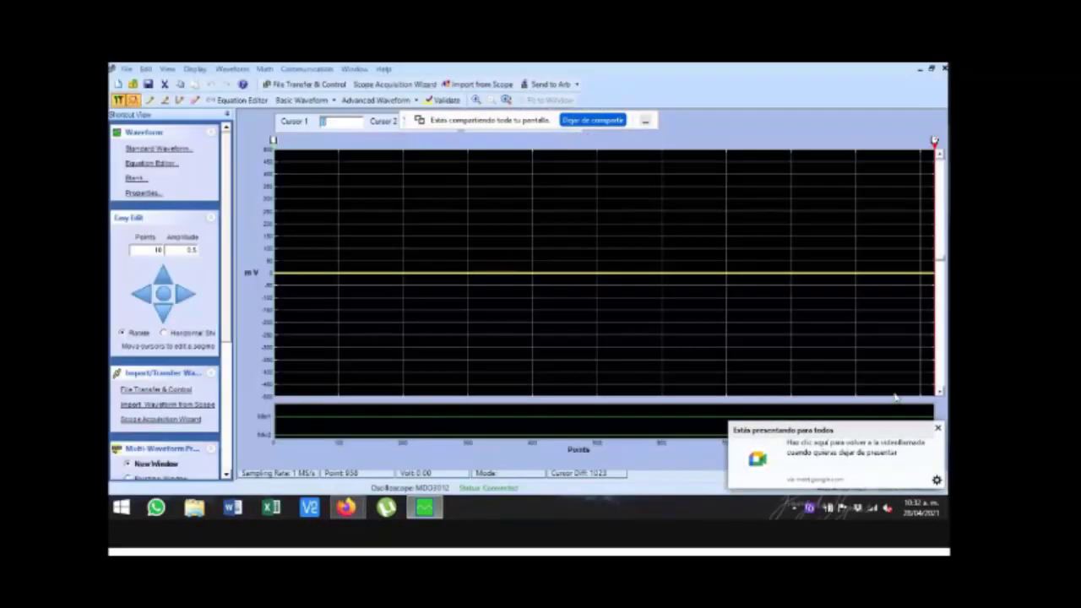
pyautogui.click(937, 428)
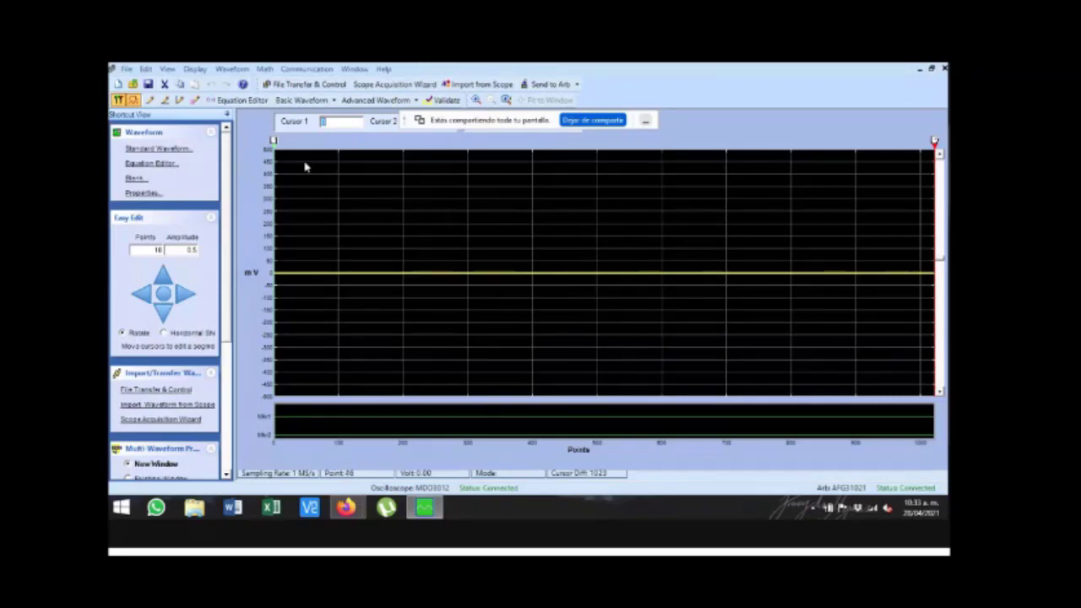
pyautogui.click(396, 85)
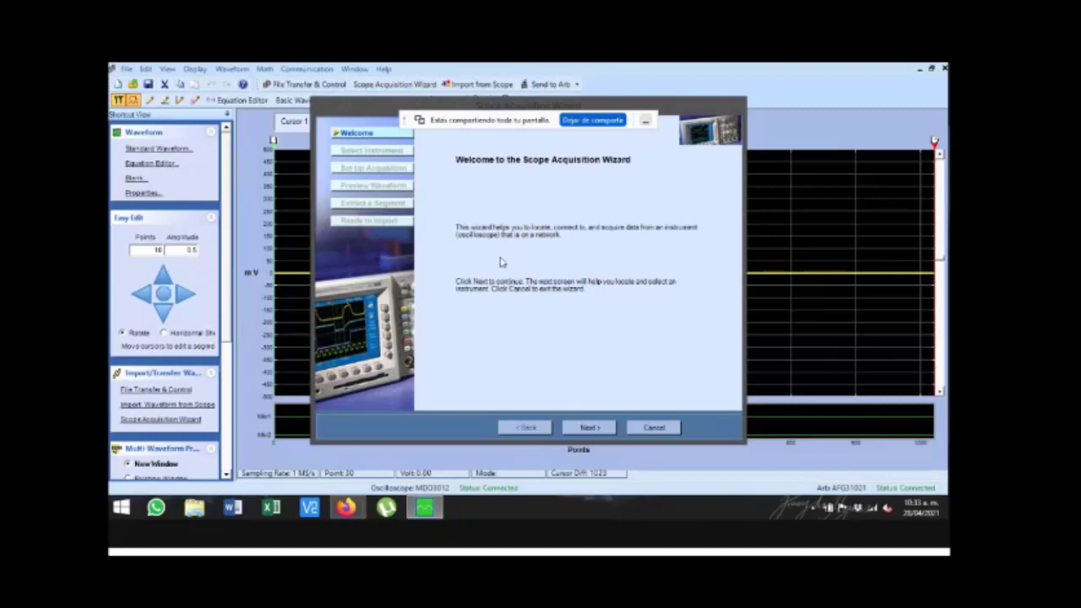
pyautogui.click(591, 428)
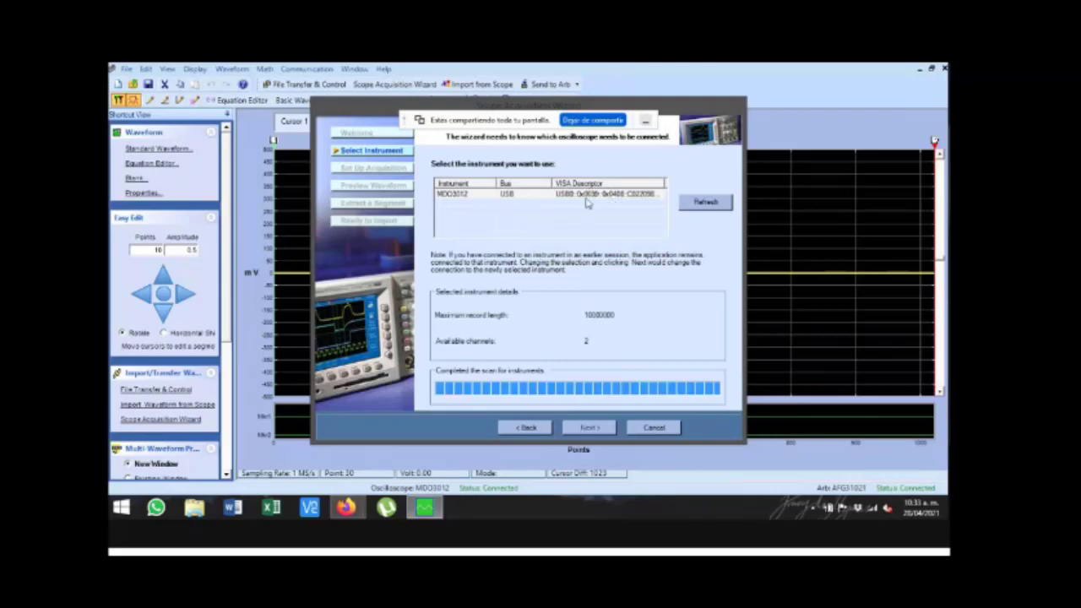
pyautogui.click(511, 194)
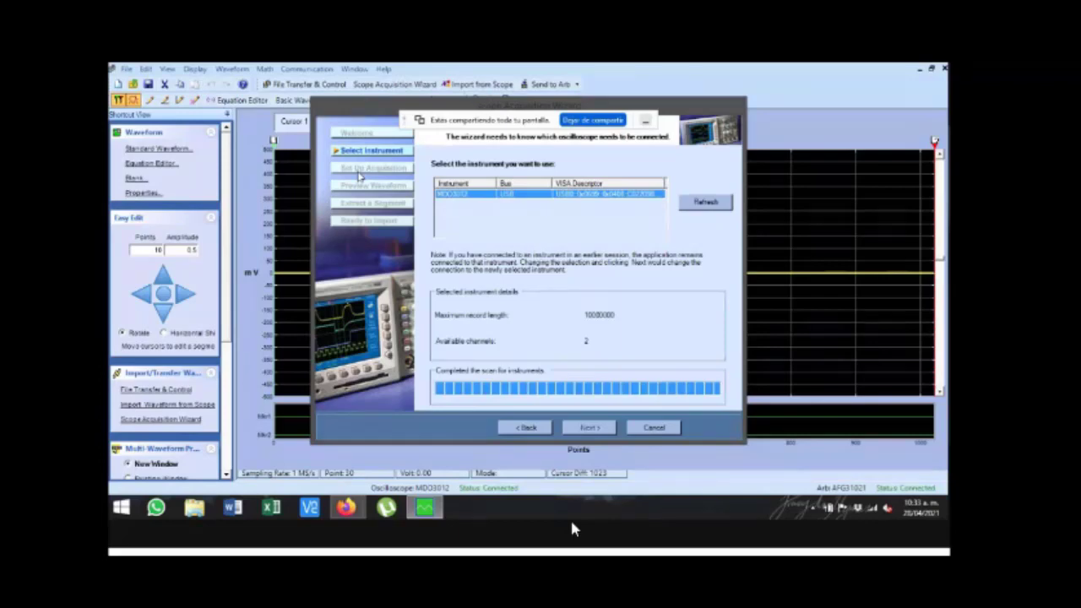
pyautogui.click(582, 198)
pyautogui.click(686, 207)
pyautogui.click(582, 197)
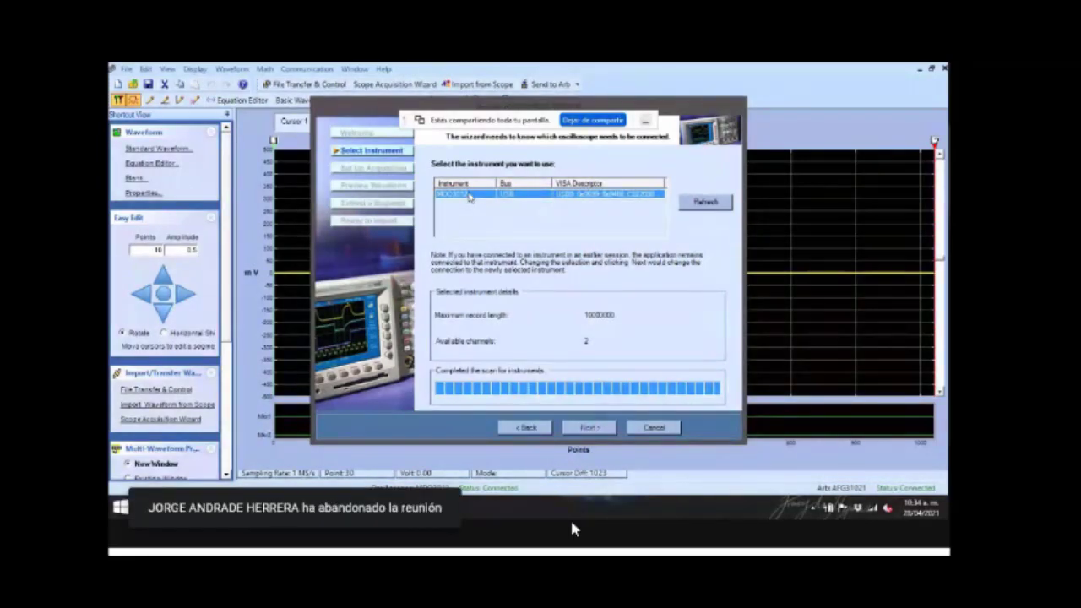
pyautogui.click(652, 427)
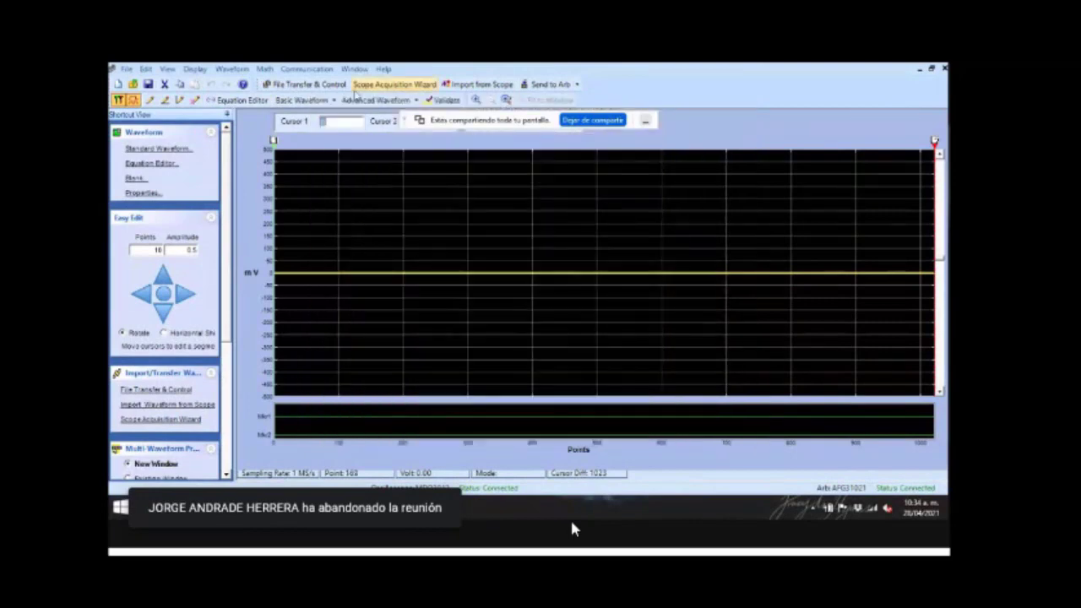
pyautogui.click(395, 85)
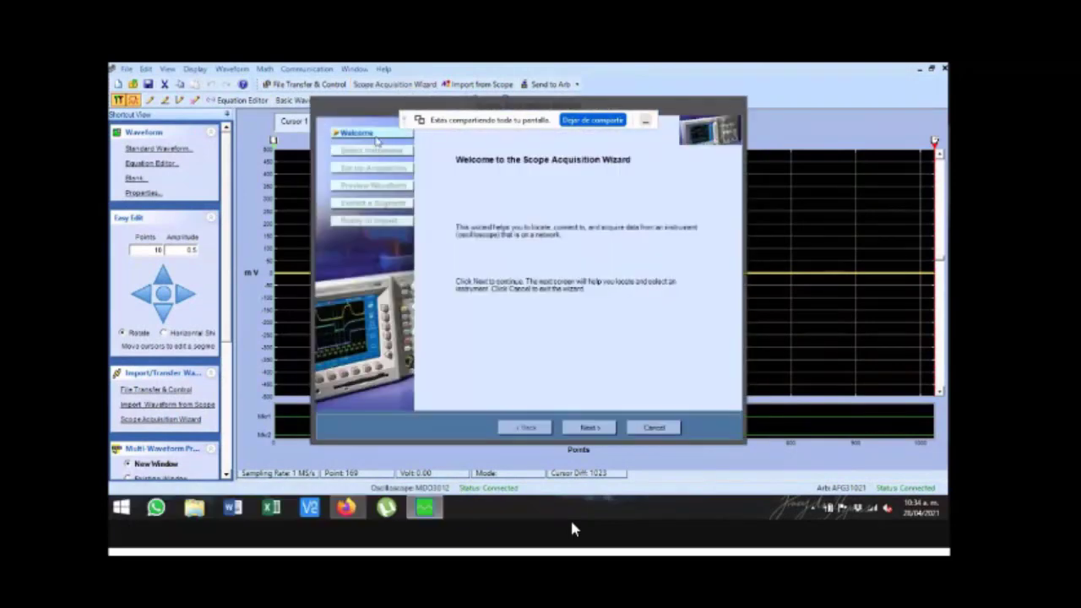
pyautogui.click(578, 429)
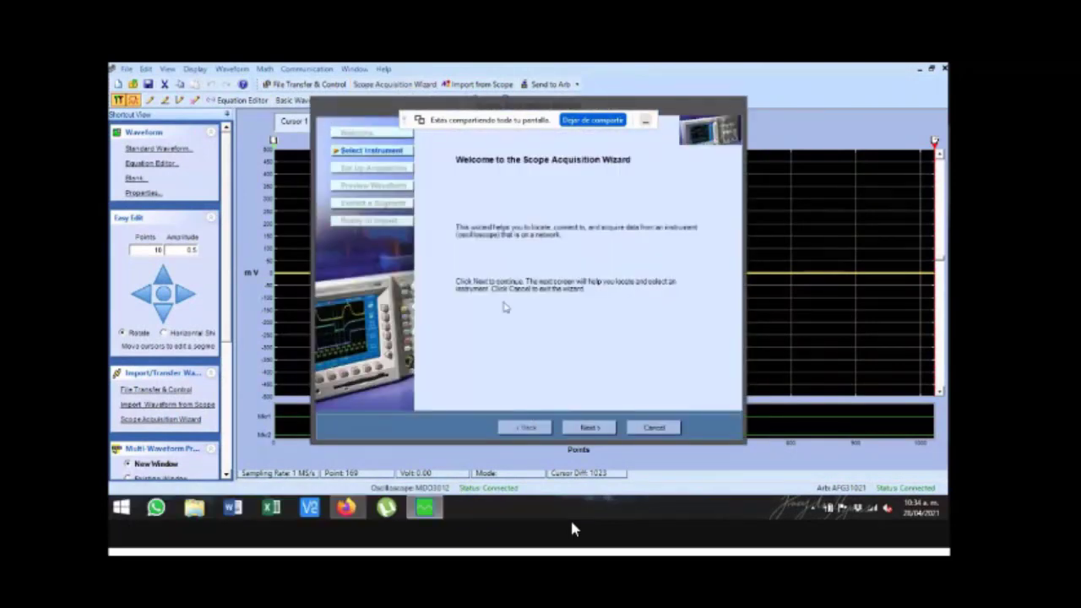
pyautogui.click(526, 200)
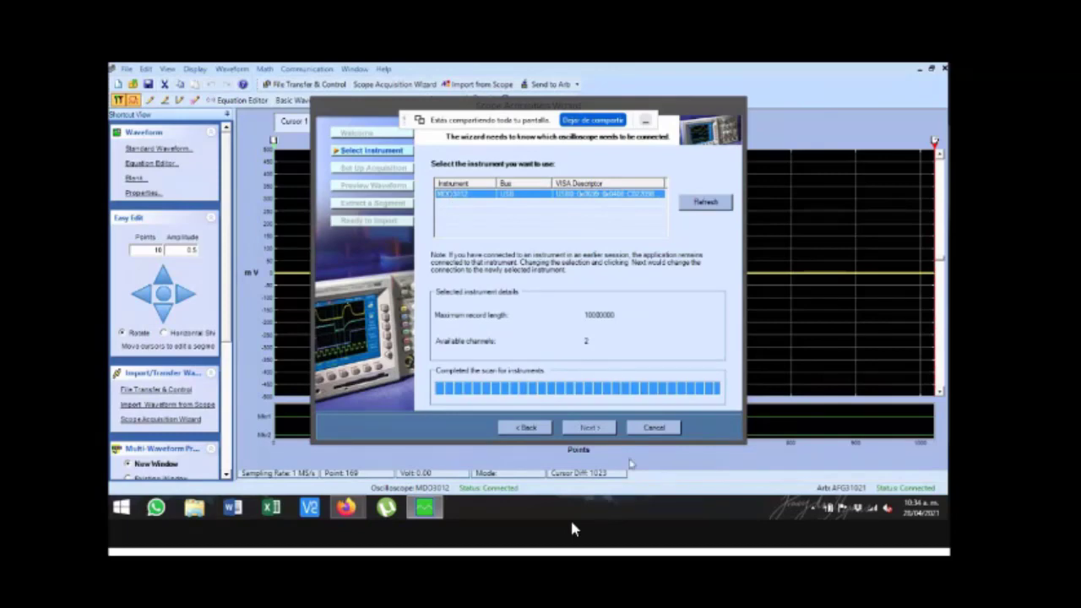
pyautogui.click(546, 430)
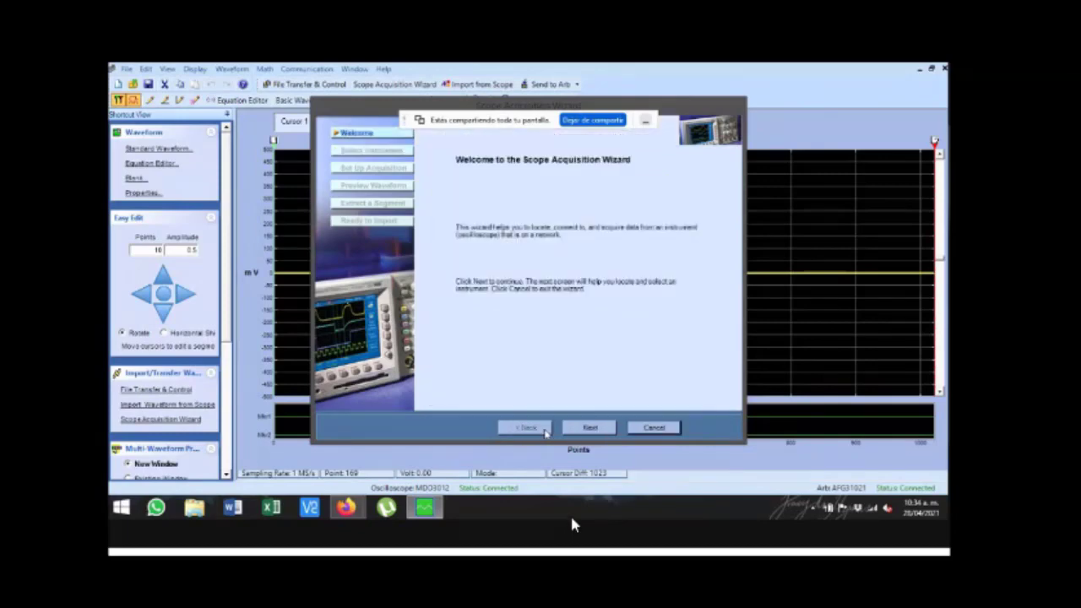
pyautogui.click(588, 428)
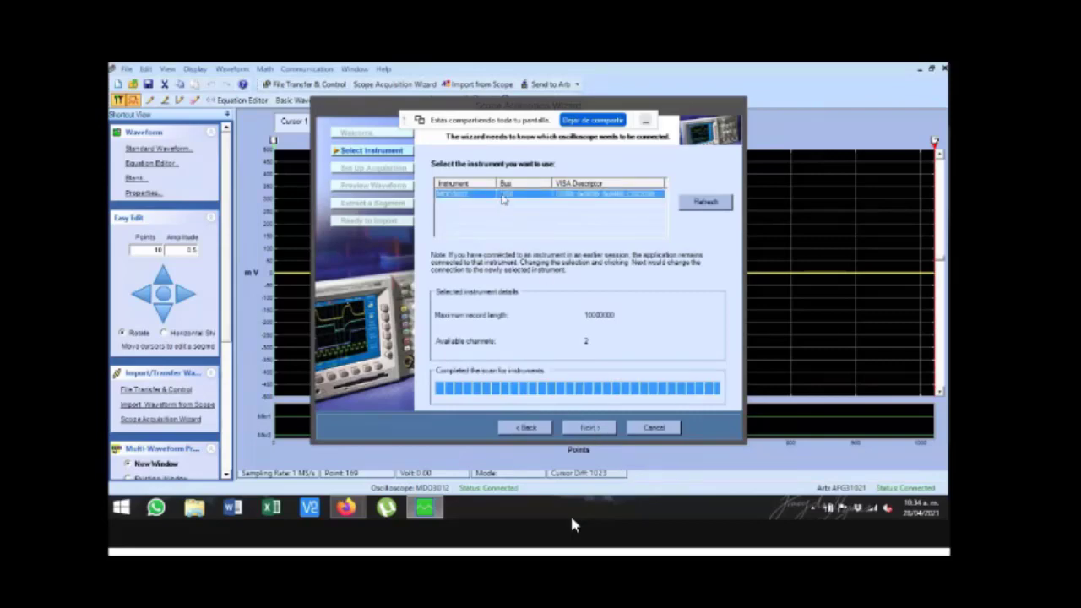
pyautogui.click(658, 429)
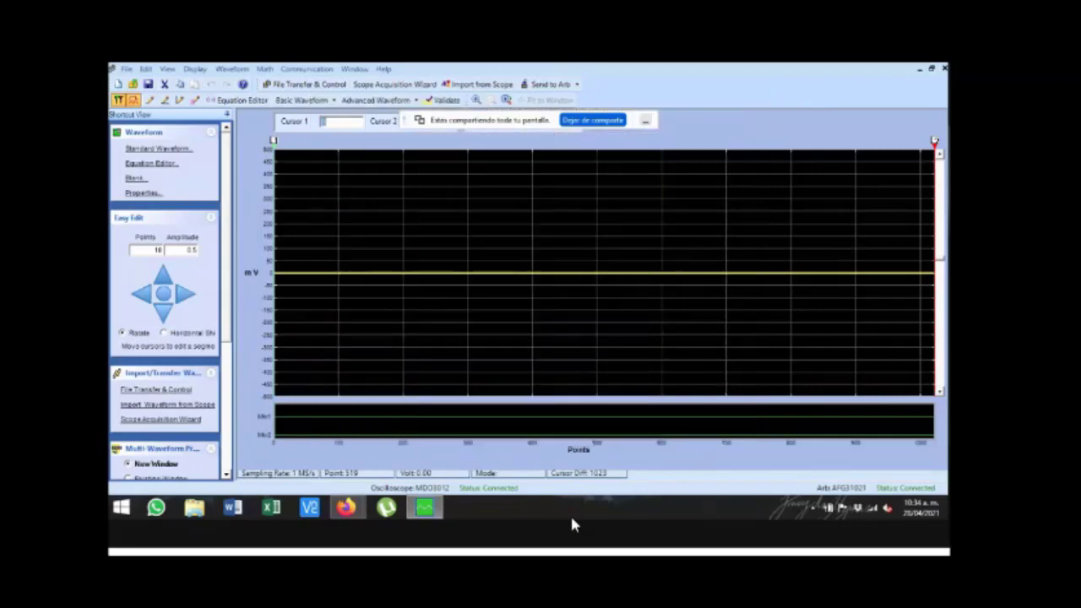
# Close ArbExpress, relaunch it from the desktop and maximize its window
pyautogui.click(592, 324)
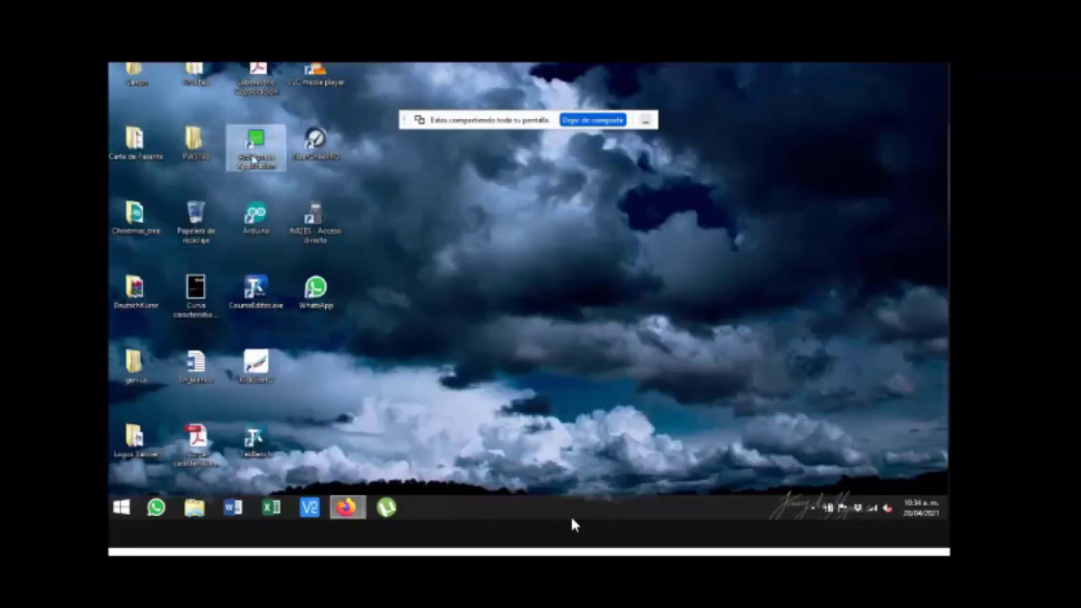
pyautogui.doubleClick(253, 152)
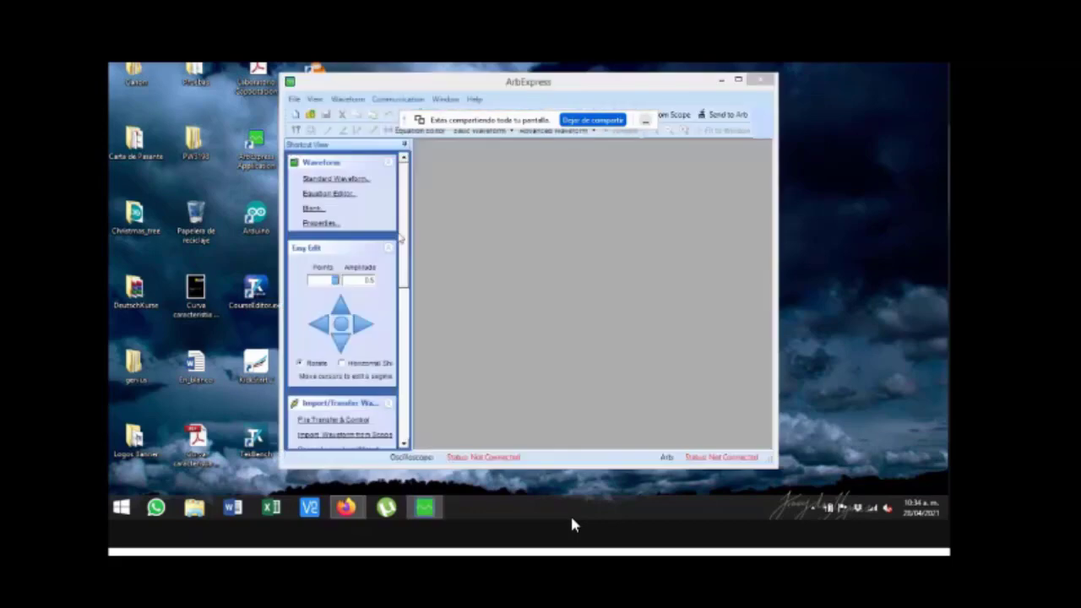
pyautogui.click(738, 79)
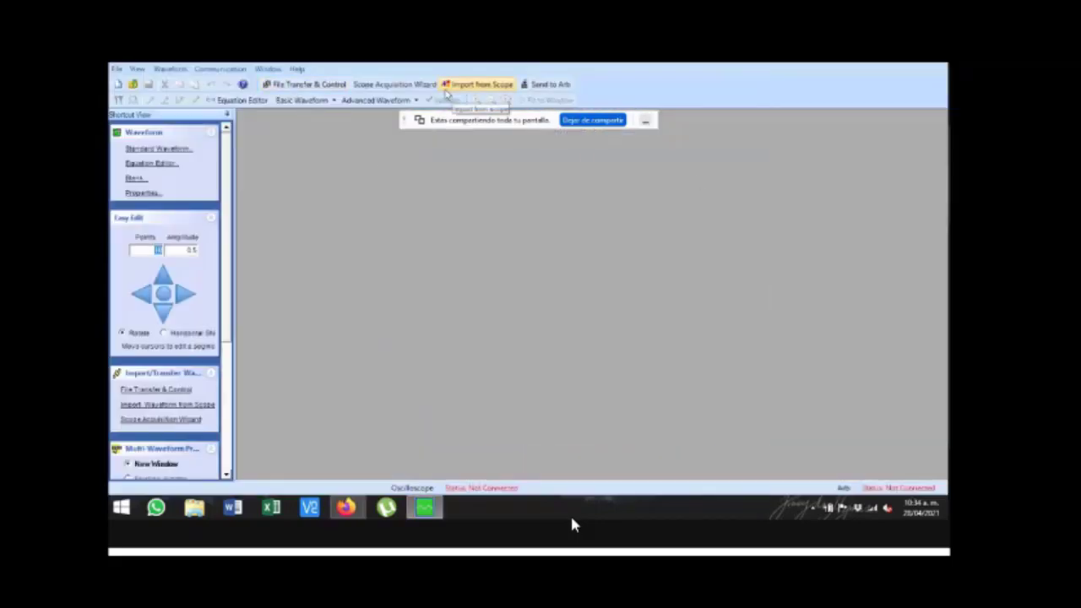
# Connect ArbExpress to the AFG31021 generator over USB in File Transfer & Control, then close that window
pyautogui.click(217, 73)
pyautogui.click(221, 83)
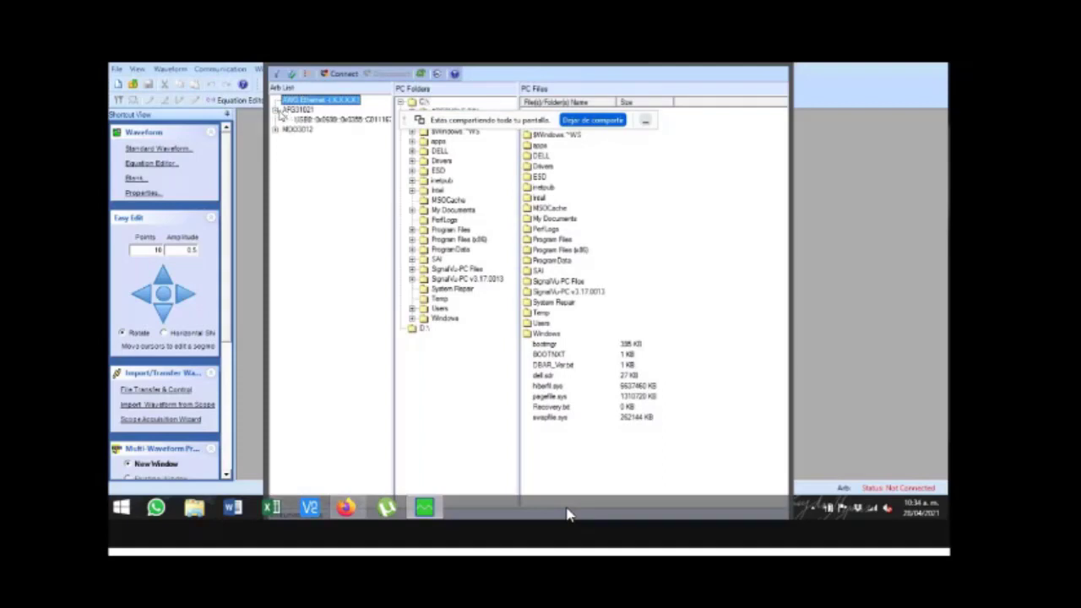
pyautogui.click(338, 119)
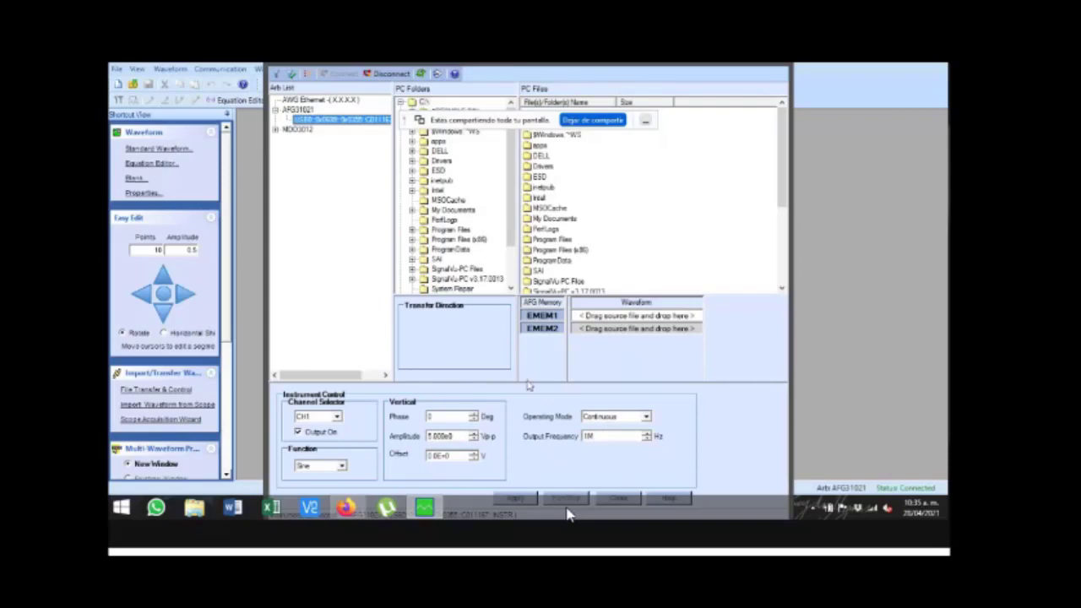
pyautogui.click(295, 130)
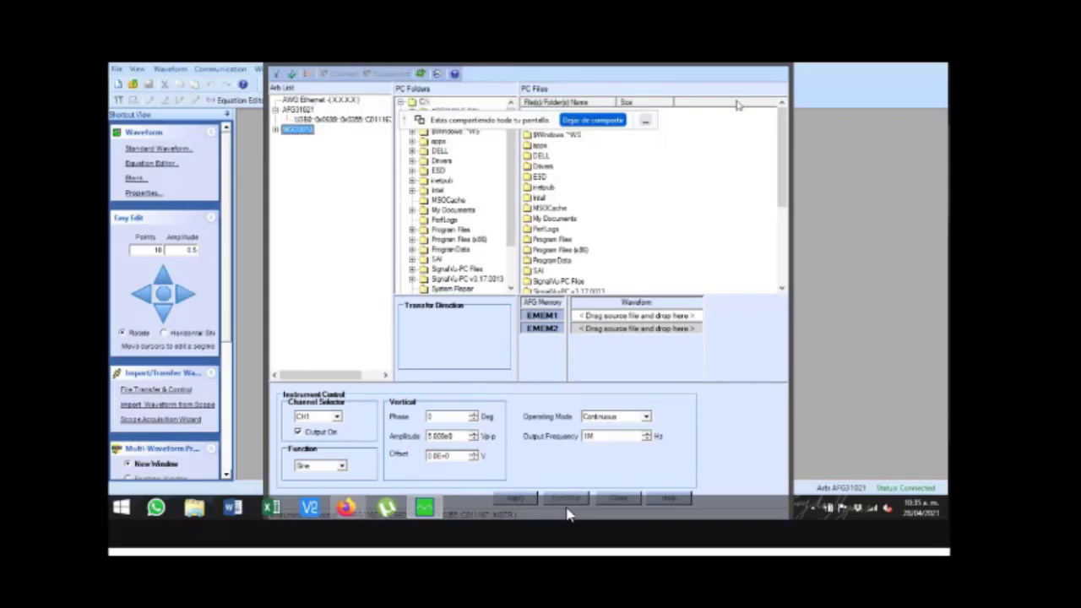
pyautogui.click(618, 499)
# Start the Scope Acquisition Wizard and advance to the instrument selection page
pyautogui.click(395, 85)
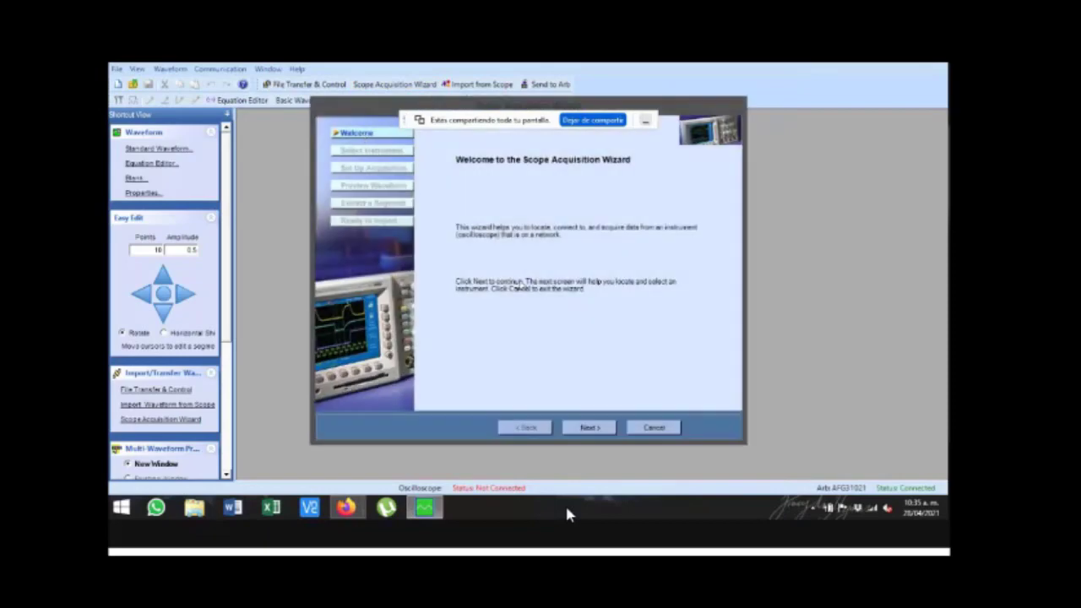
pyautogui.click(589, 428)
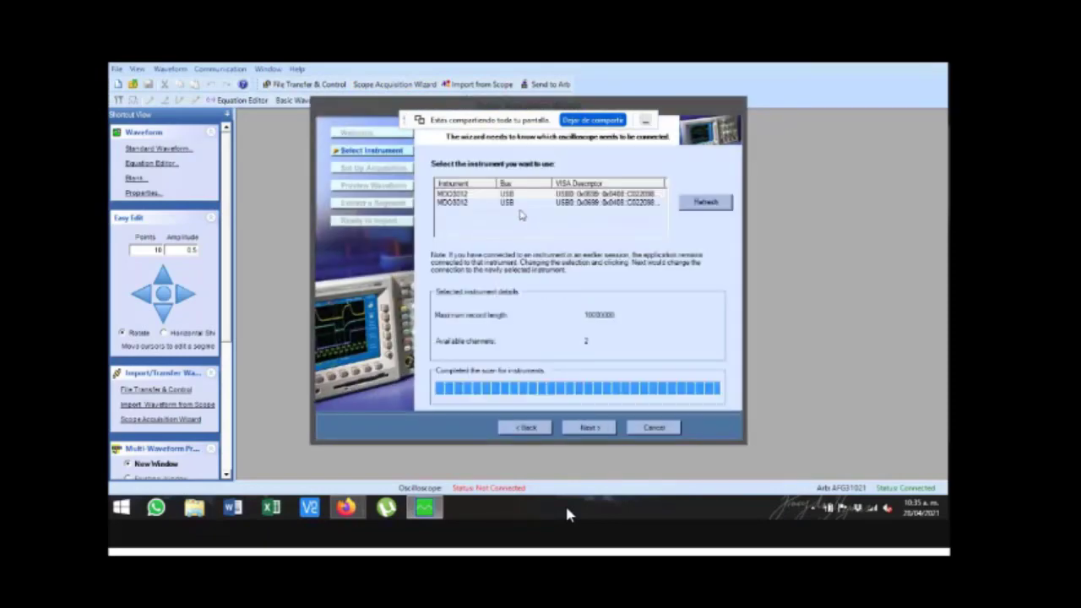
pyautogui.click(509, 204)
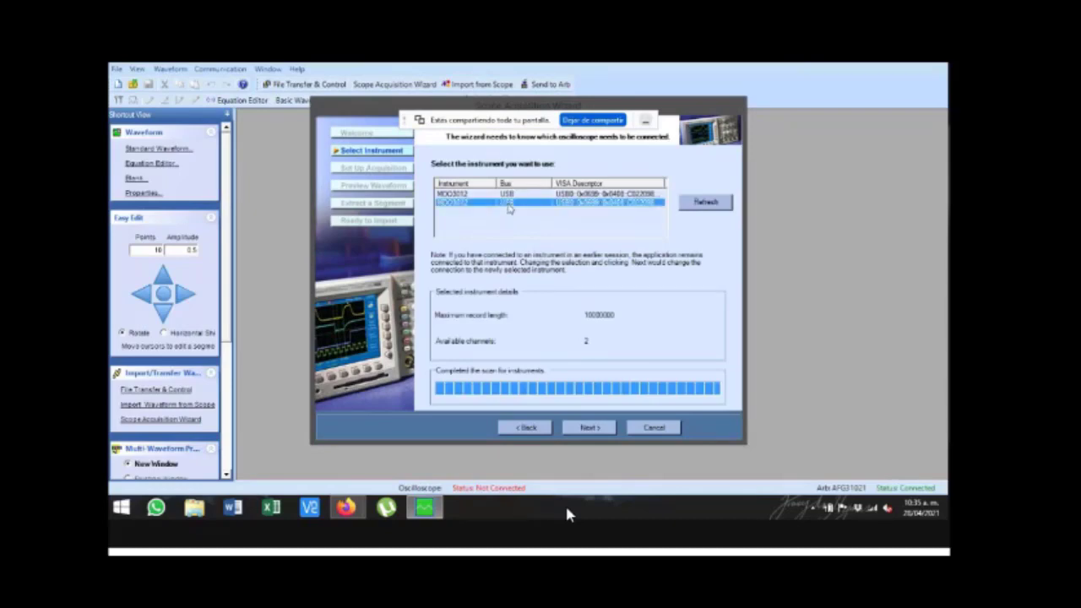
pyautogui.click(590, 428)
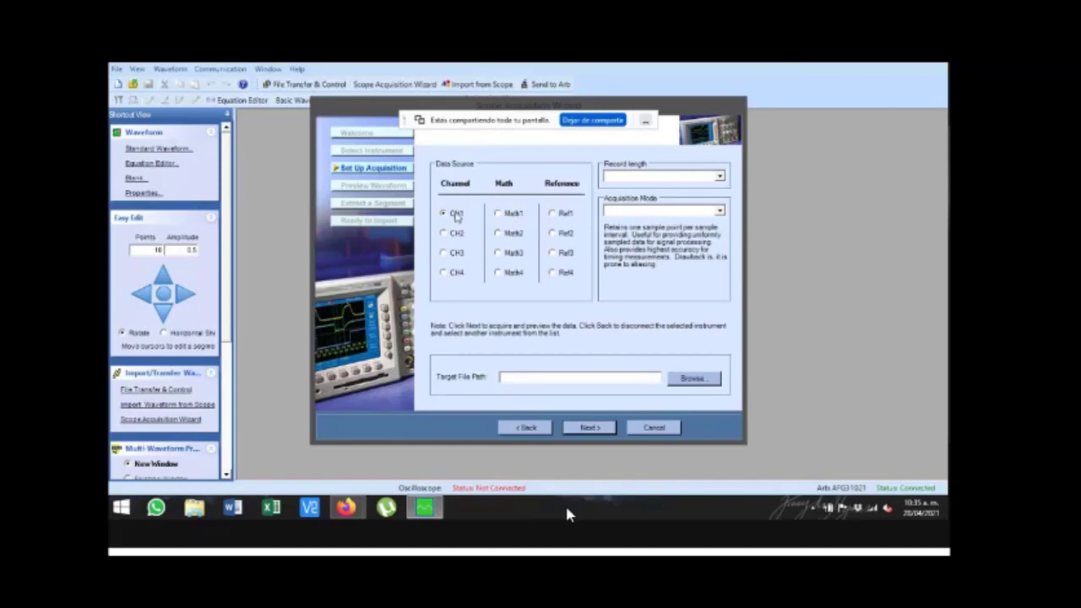
pyautogui.click(655, 177)
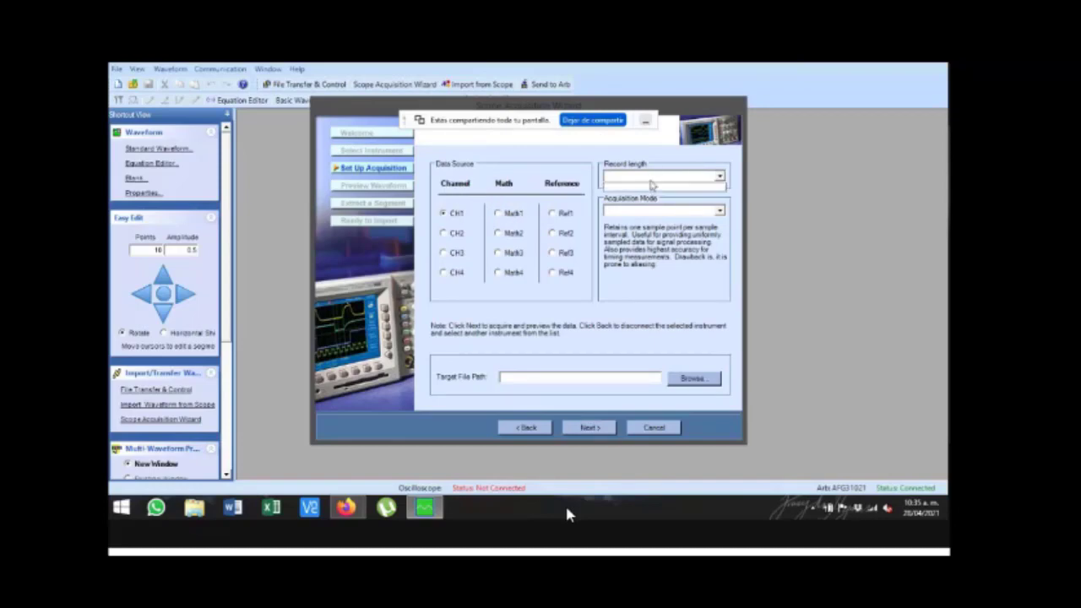
pyautogui.click(536, 428)
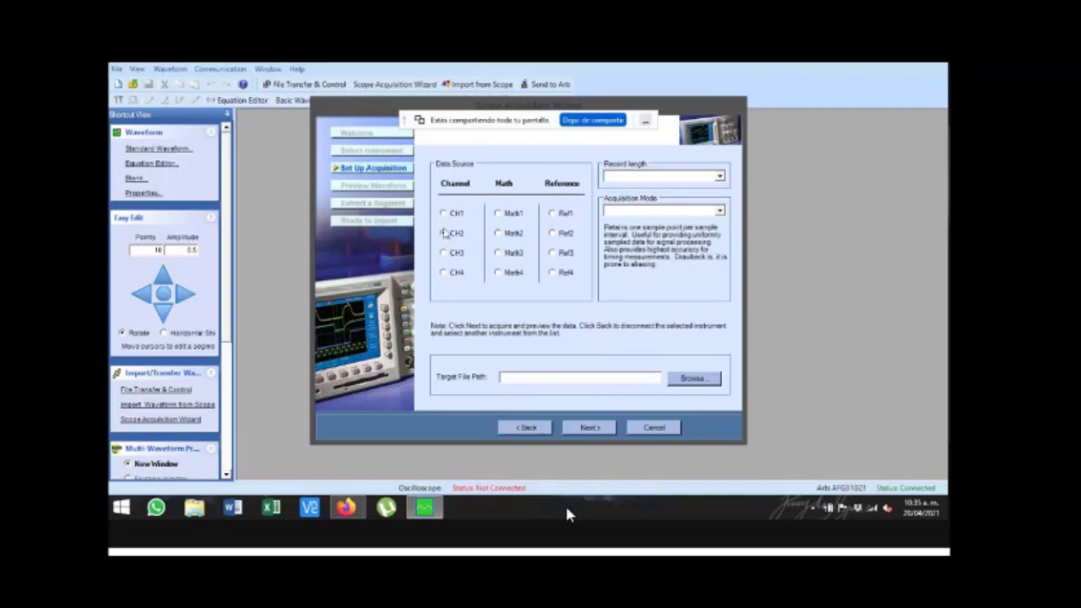
pyautogui.click(516, 427)
# Select the first listed MDO3012 and set up a CH1 acquisition with record length 10000 and SAMPLE mode
pyautogui.click(583, 193)
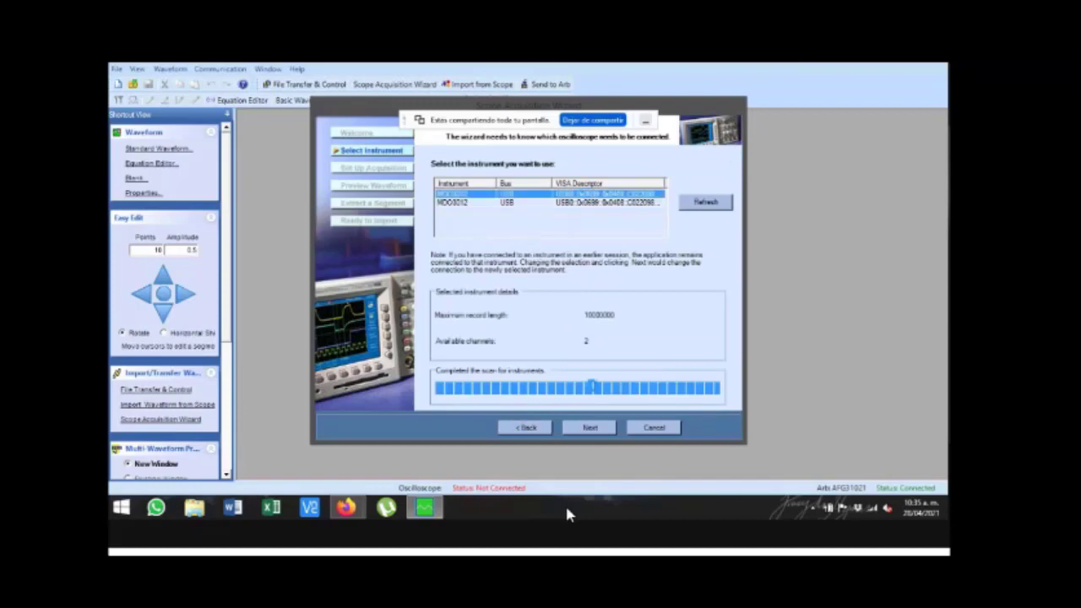
pyautogui.click(592, 428)
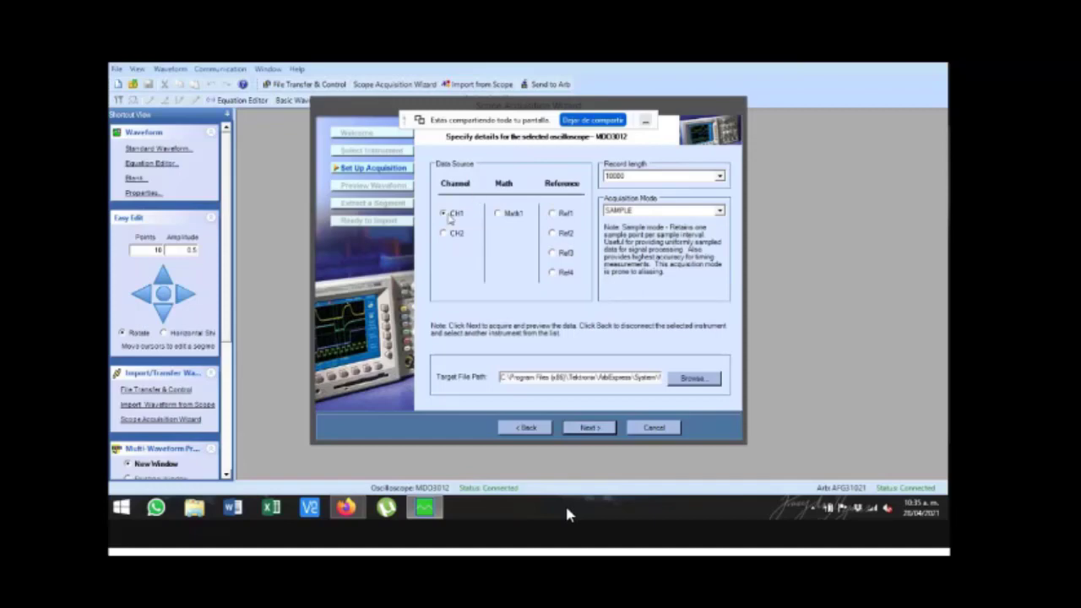
pyautogui.click(702, 176)
pyautogui.click(682, 197)
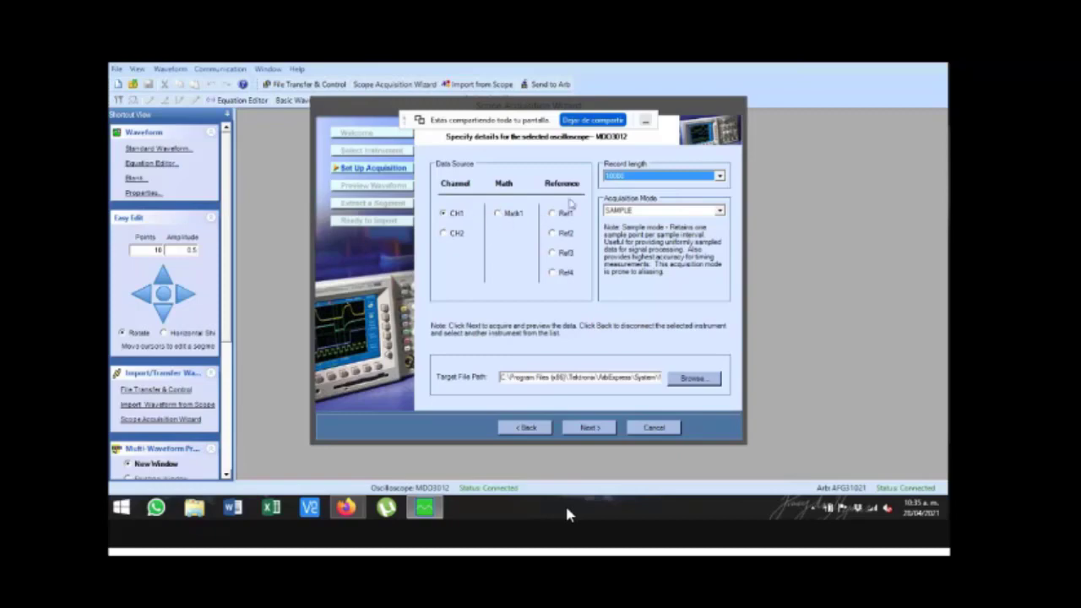
pyautogui.click(653, 217)
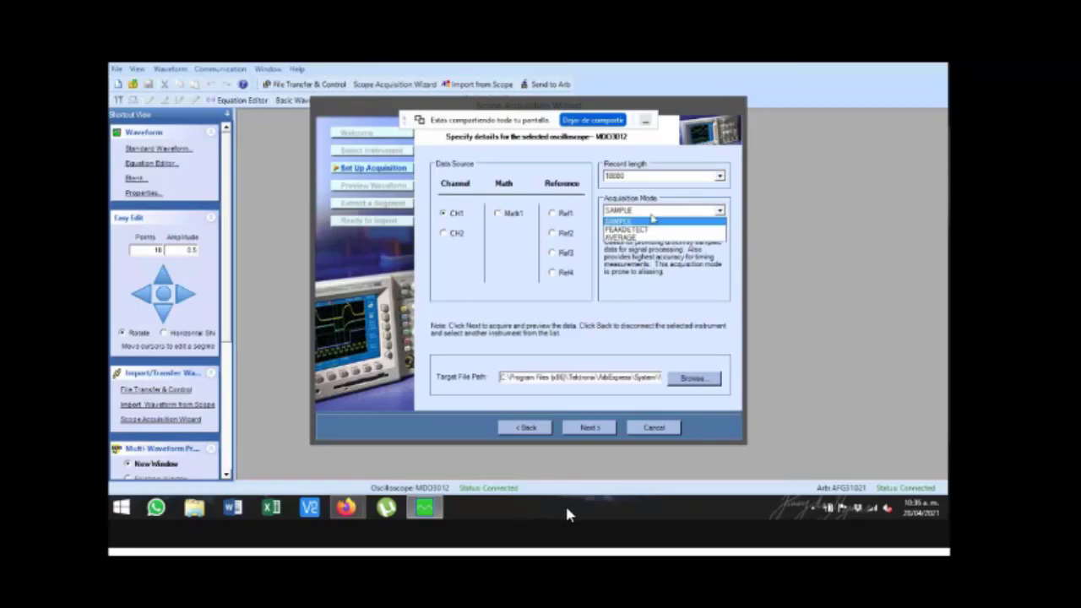
pyautogui.click(652, 219)
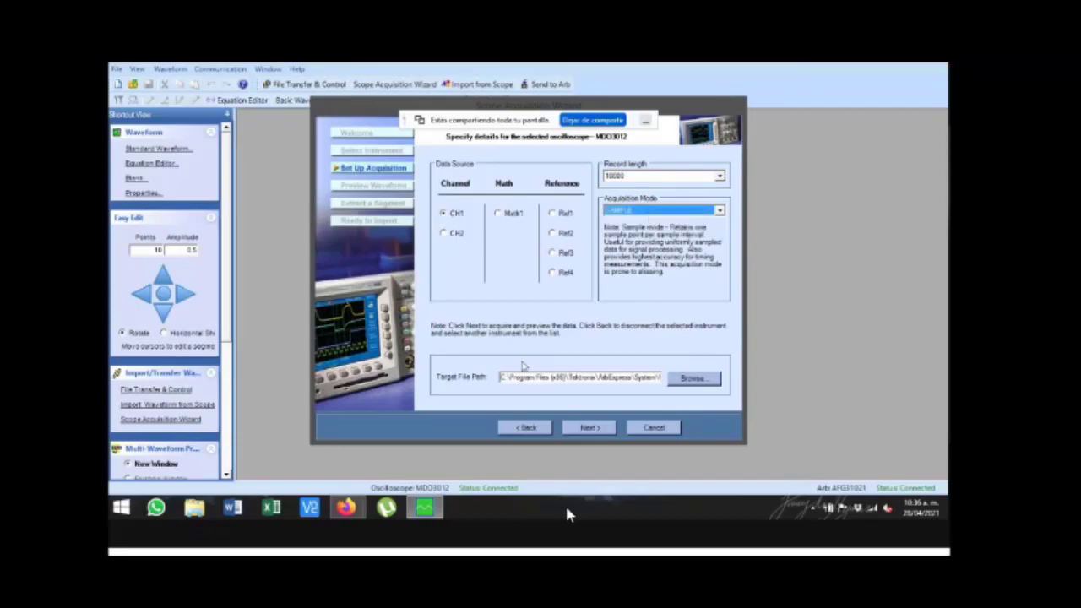
# Acquire the CH1 waveform, keep it without changes and finish the wizard to import it into a new window
pyautogui.click(591, 428)
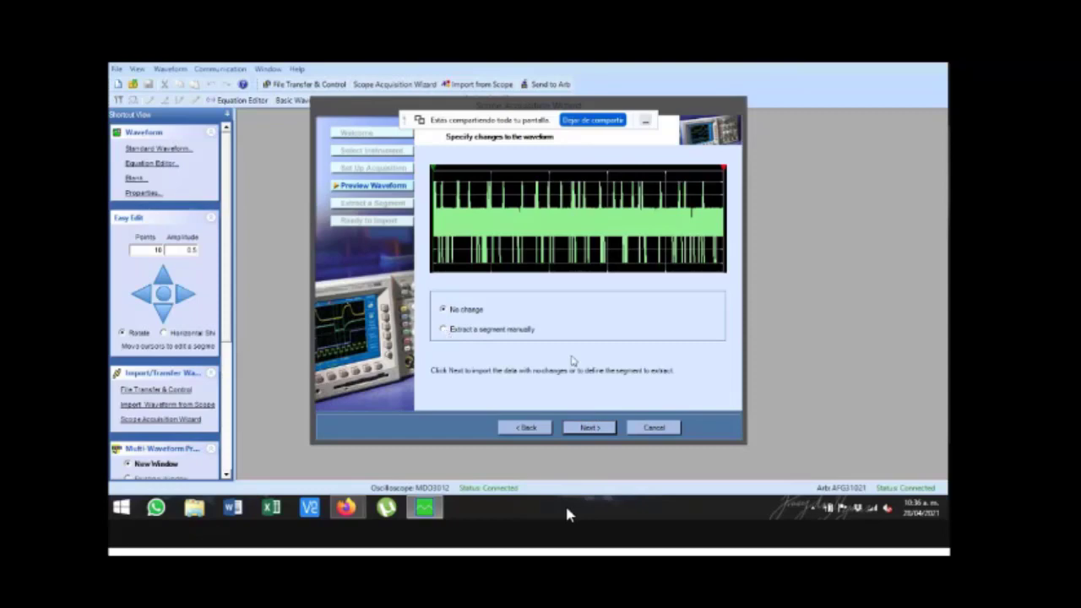
pyautogui.click(589, 428)
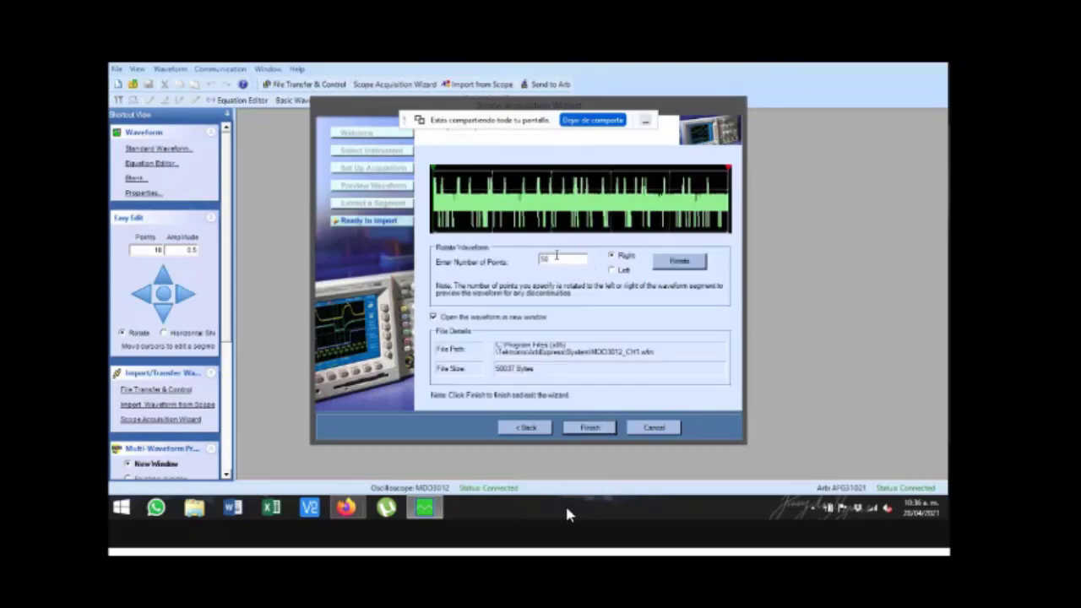
pyautogui.click(577, 429)
pyautogui.click(577, 429)
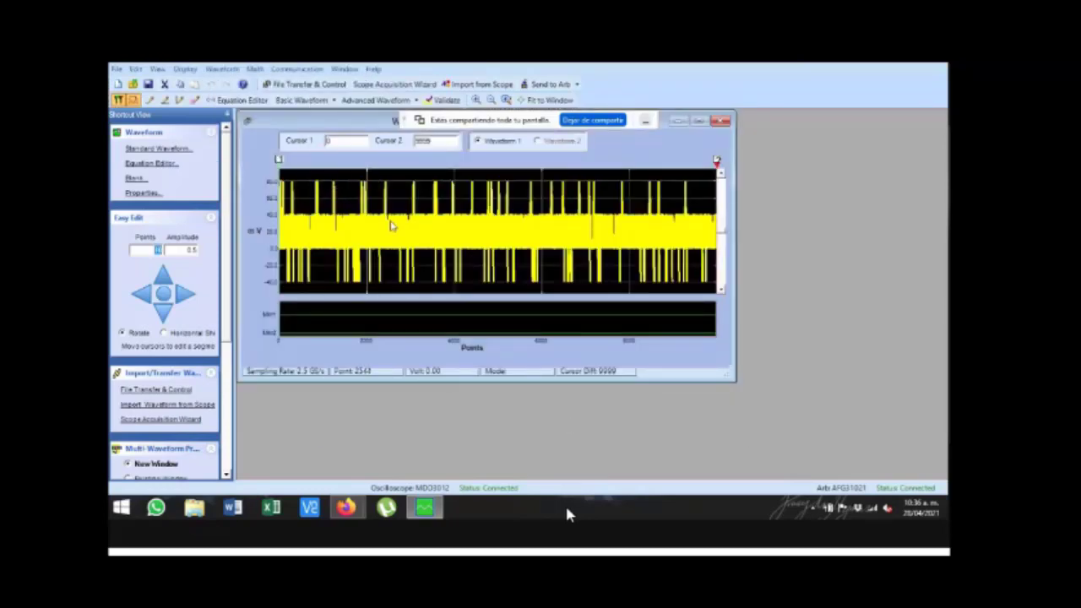
# Open Waveform Math for the acquired waveform and preview multiplying it by the library's Square waveform
pyautogui.click(277, 132)
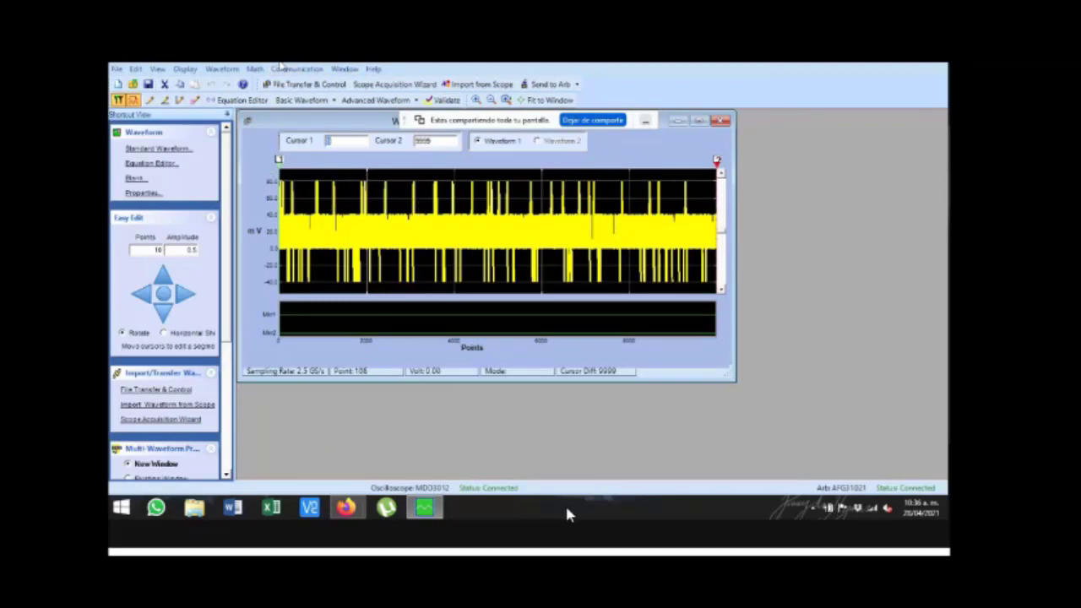
pyautogui.click(254, 69)
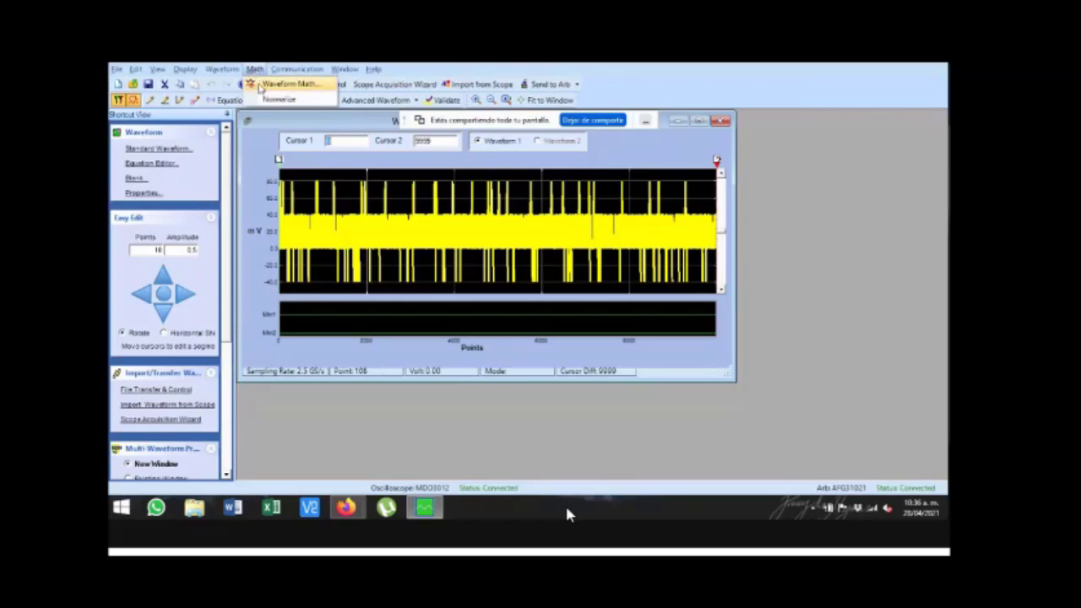
pyautogui.click(260, 86)
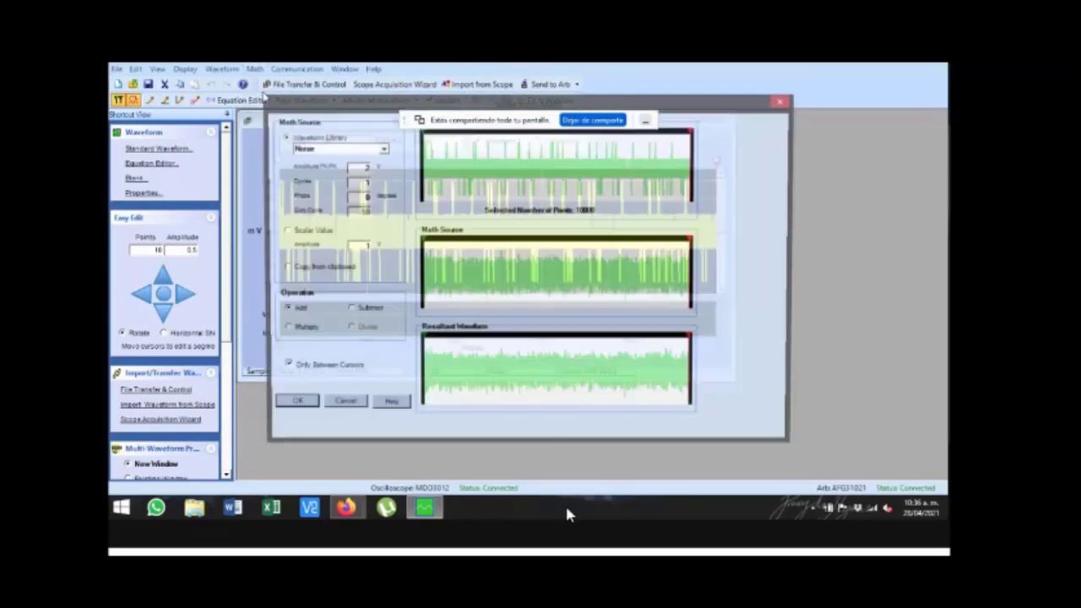
pyautogui.click(383, 155)
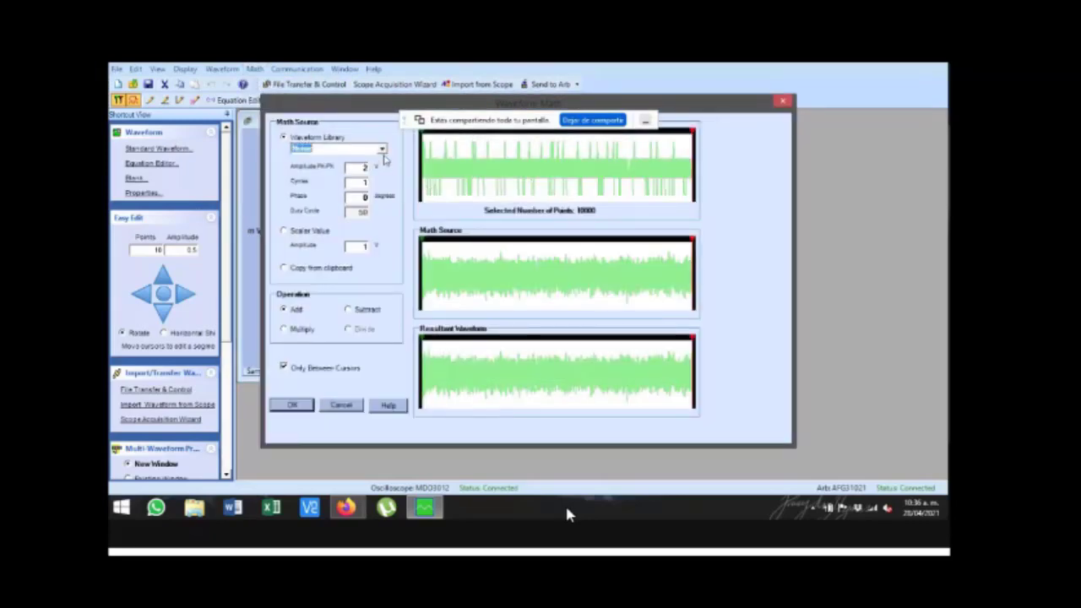
pyautogui.click(301, 329)
pyautogui.click(382, 148)
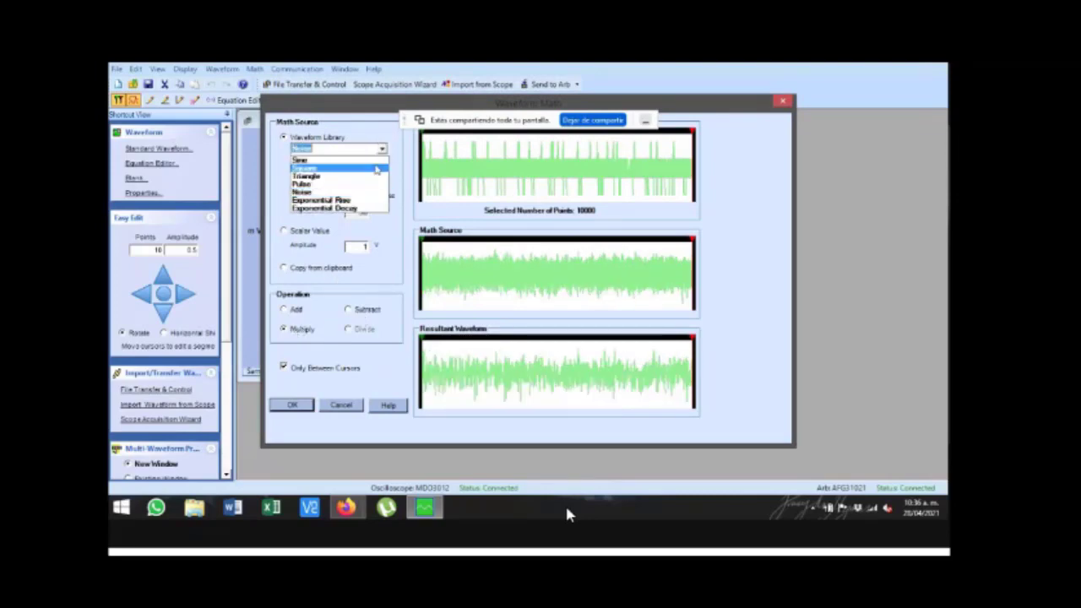
pyautogui.click(376, 168)
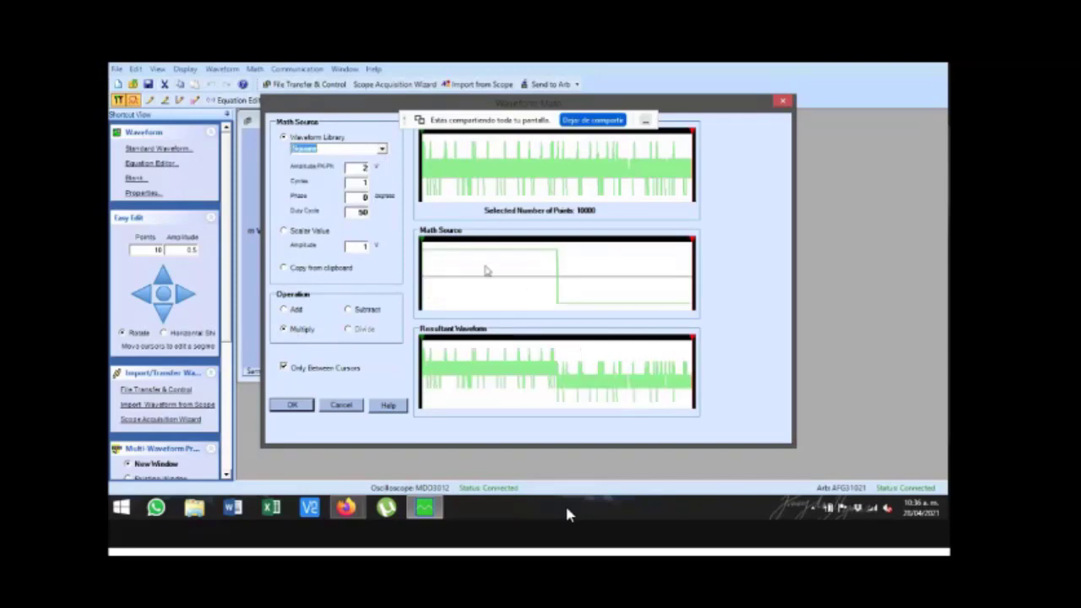
# Preview multiplying the acquired waveform by the library's Triangle waveform and close Waveform Math without applying it
pyautogui.click(381, 152)
pyautogui.click(369, 159)
pyautogui.click(381, 152)
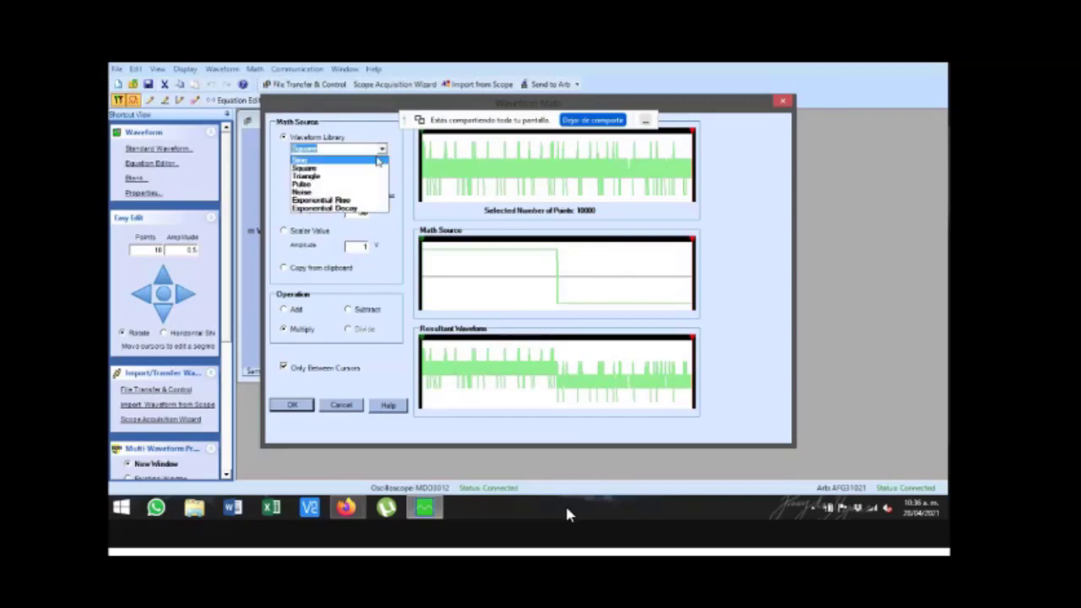
pyautogui.click(359, 177)
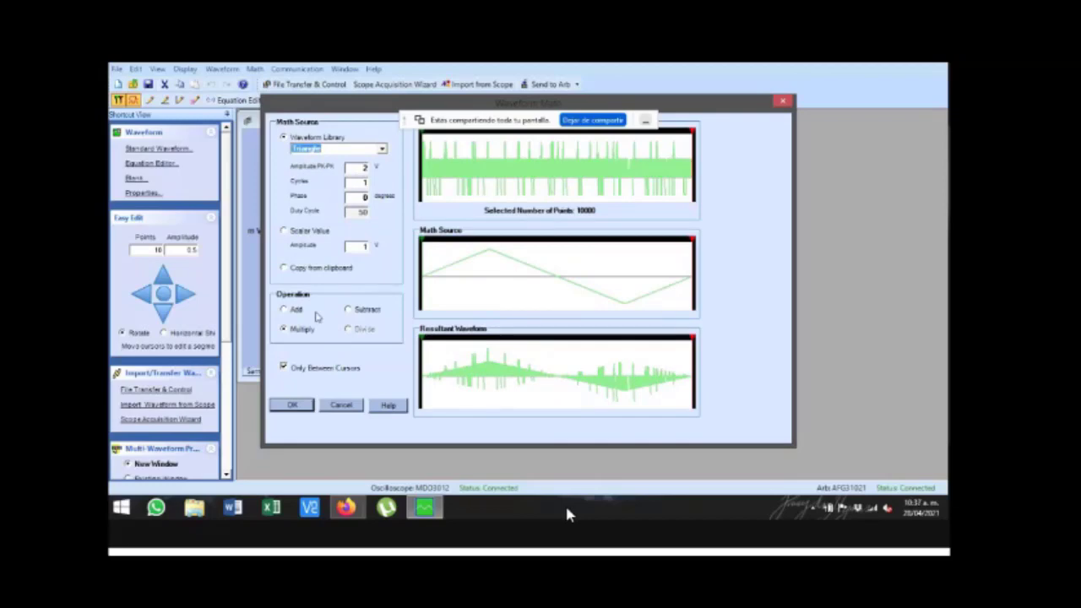
pyautogui.click(784, 102)
# Close the acquired waveform's window and create a new blank waveform for the AFG31021
pyautogui.click(719, 117)
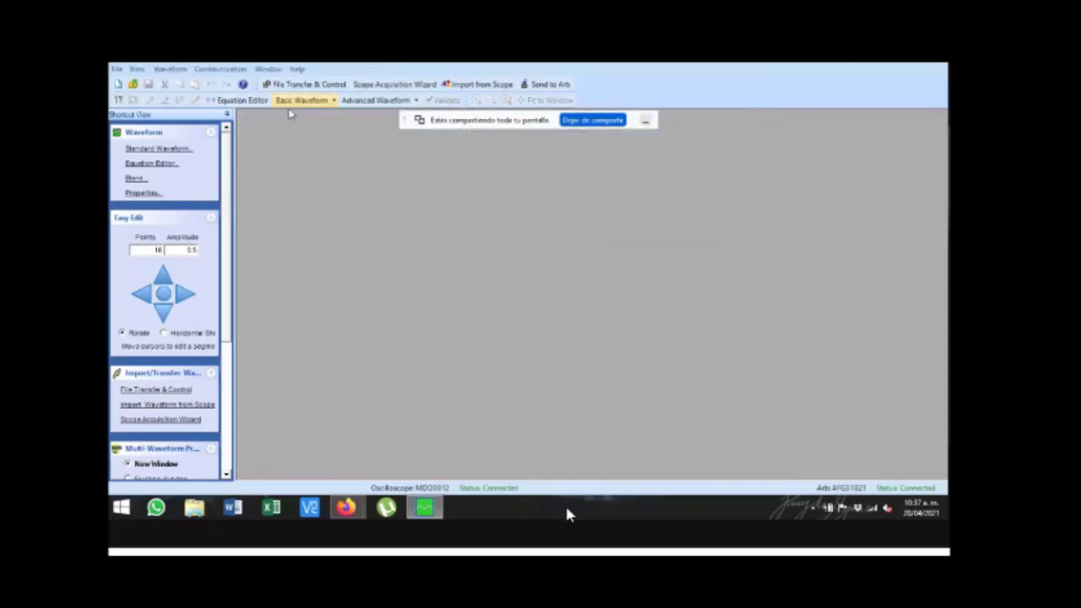
pyautogui.click(118, 84)
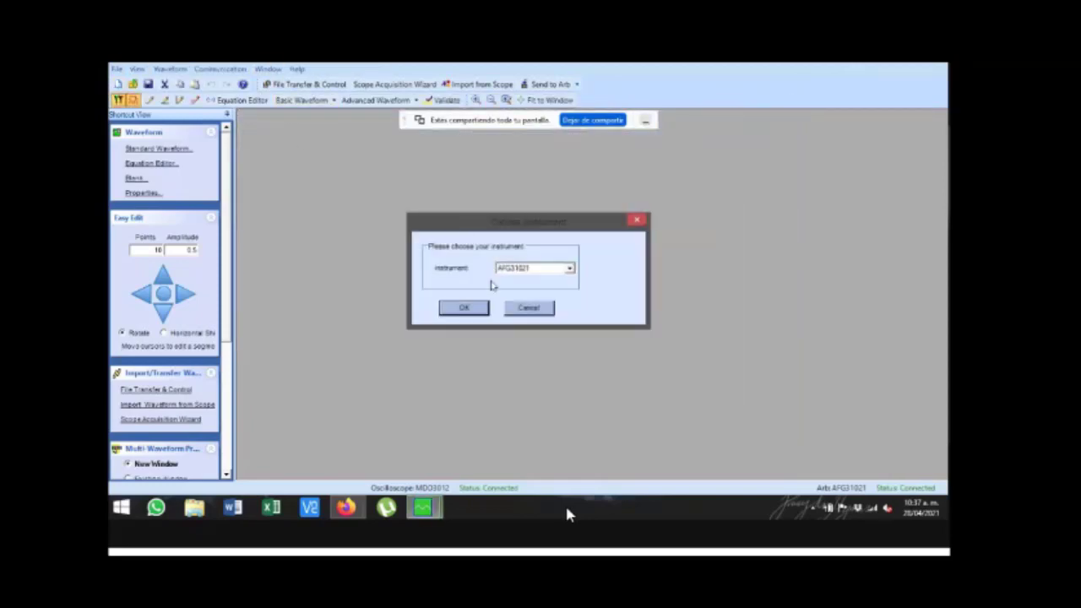
pyautogui.click(464, 307)
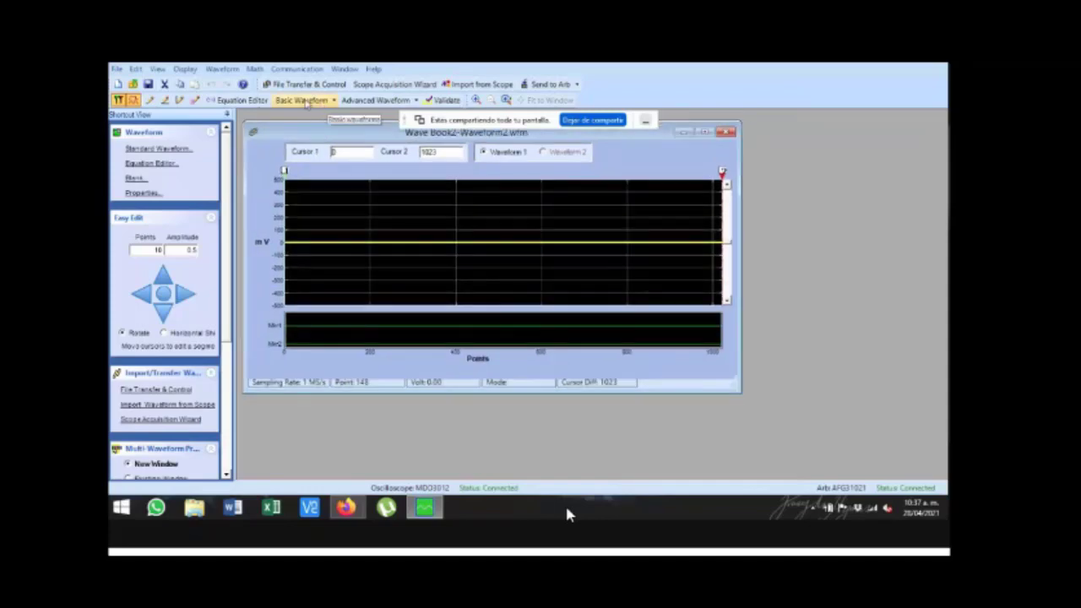
# Create a basic Sine waveform for the AFG31021 with 10 V peak-to-peak amplitude, 1k points, 250 kHz frequency and 10 cycles
pyautogui.click(323, 101)
pyautogui.click(301, 115)
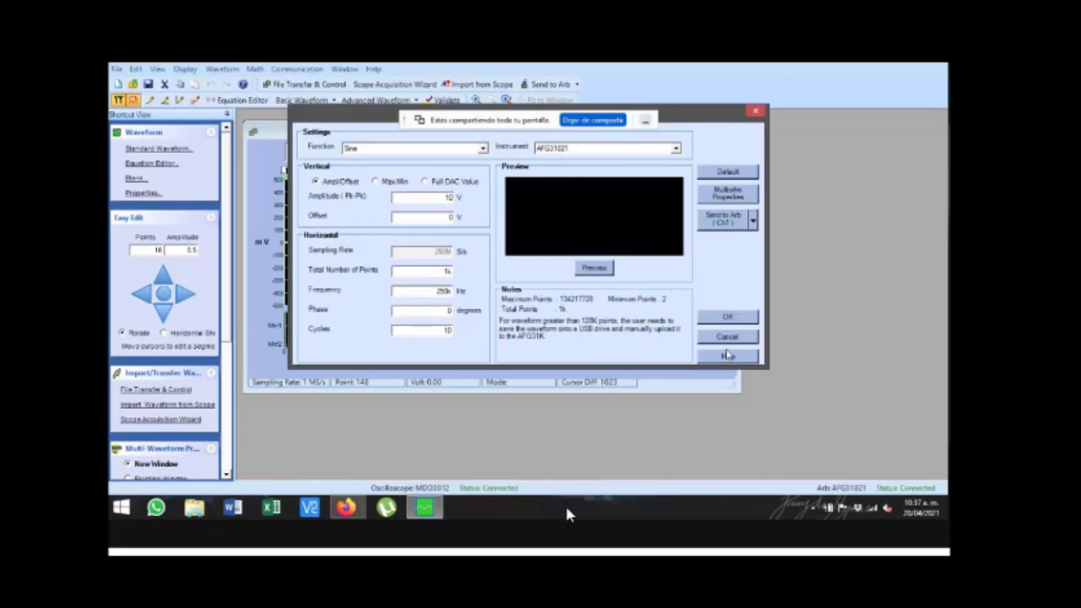
pyautogui.click(728, 316)
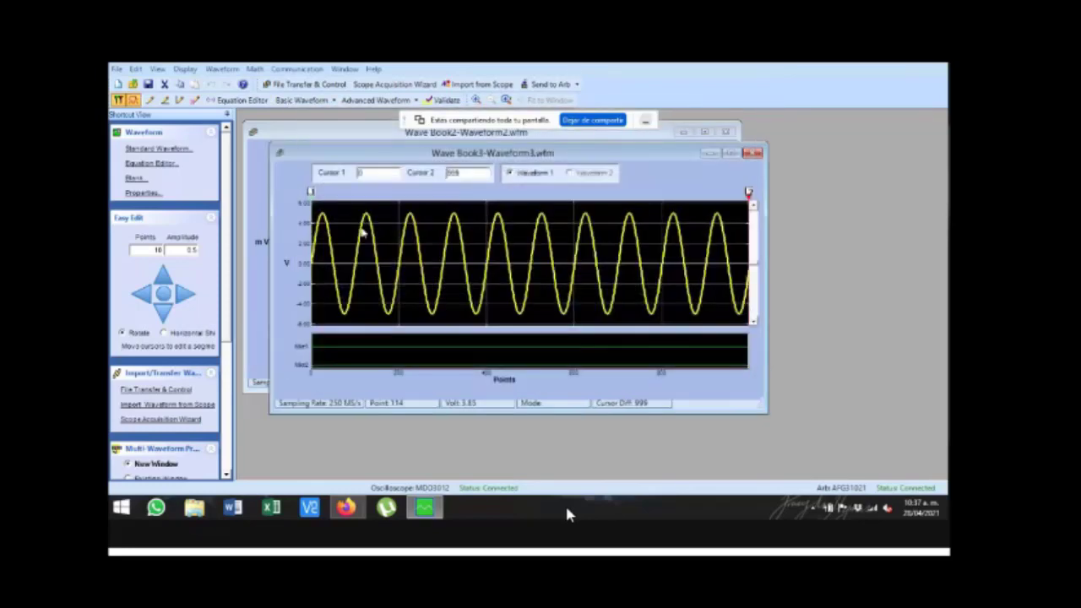
# Close the blank Waveform2.wfm window without saving and reposition the sine waveform window in the workspace
pyautogui.click(659, 135)
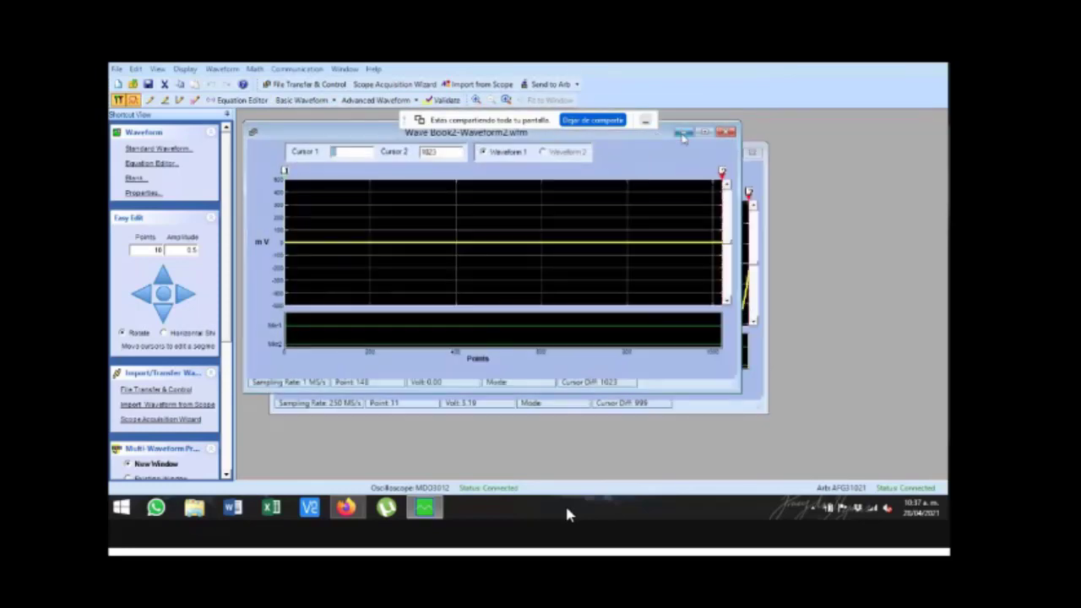
pyautogui.click(725, 133)
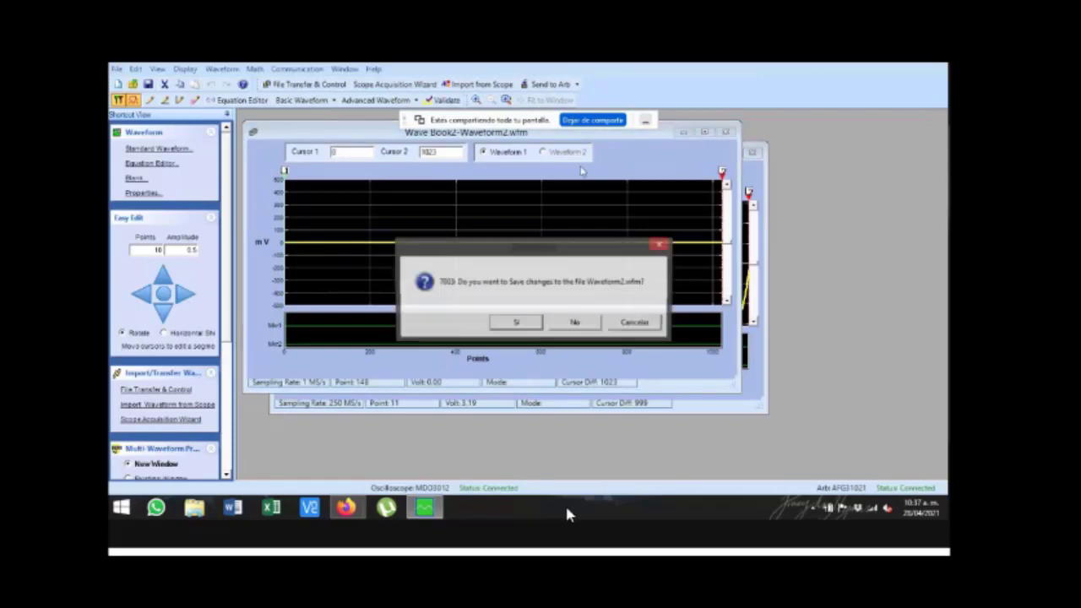
pyautogui.click(571, 325)
pyautogui.moveTo(391, 154); pyautogui.dragTo(356, 139)
# Preview adding library Noise with 2 V peak-to-peak amplitude to the sine in Waveform Math and close it without applying
pyautogui.click(255, 68)
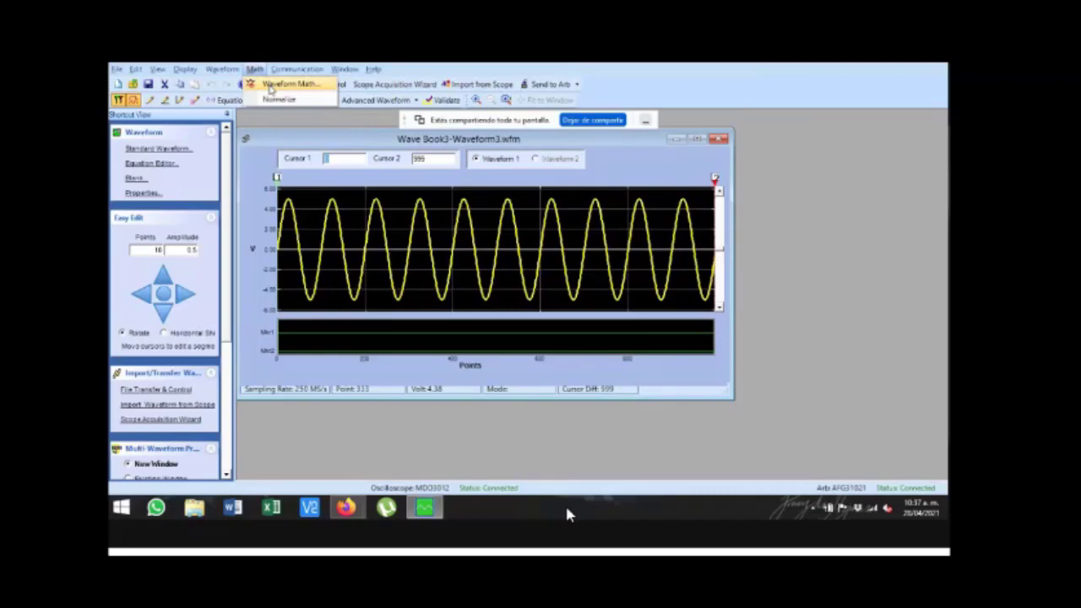
pyautogui.click(270, 87)
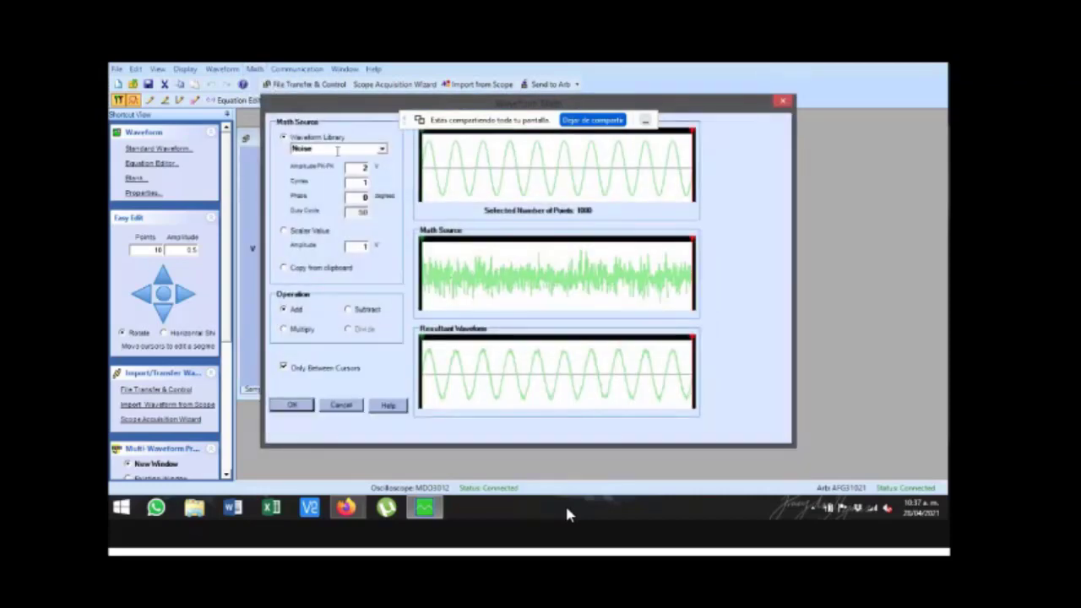
pyautogui.click(290, 329)
pyautogui.click(287, 310)
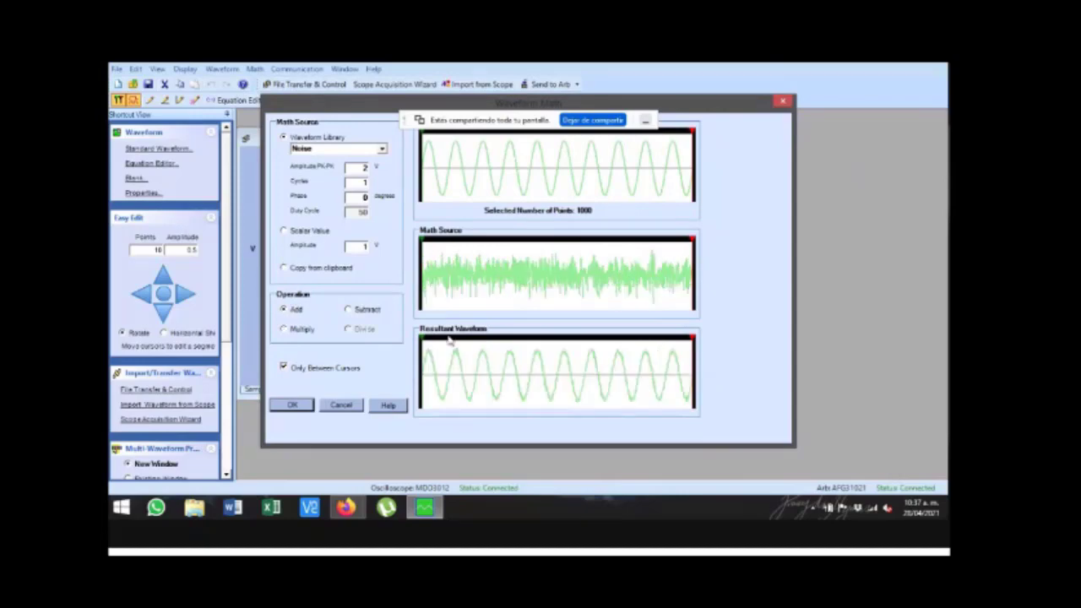
pyautogui.click(287, 310)
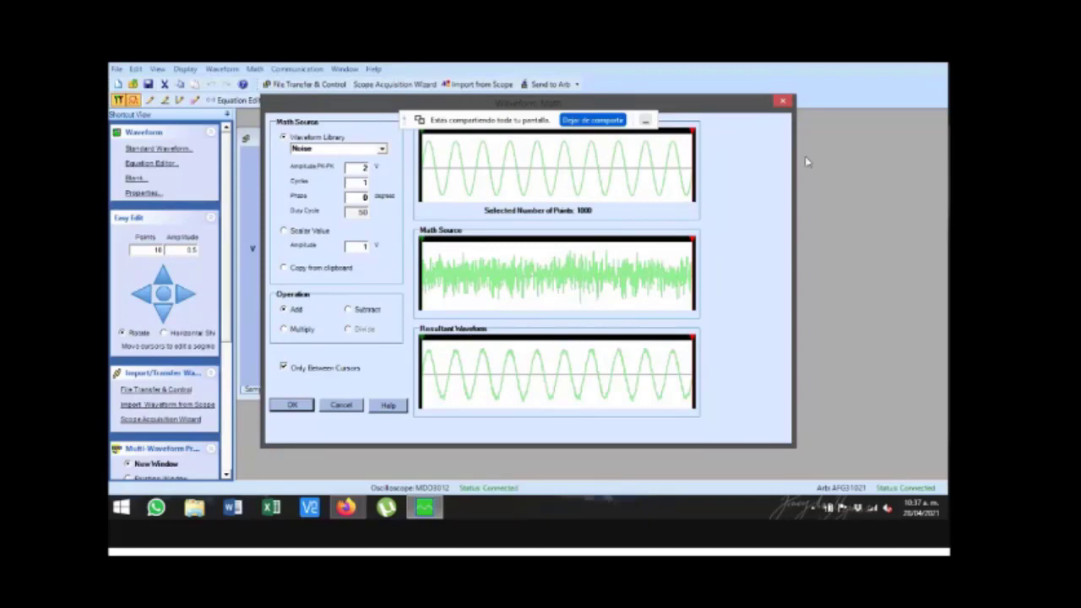
pyautogui.click(783, 102)
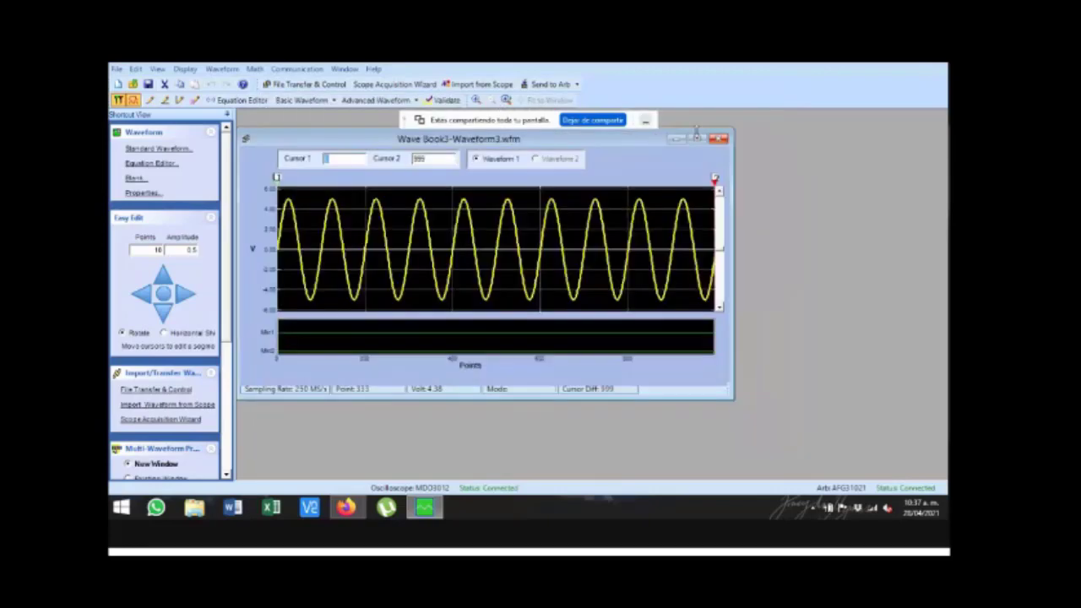
pyautogui.click(334, 102)
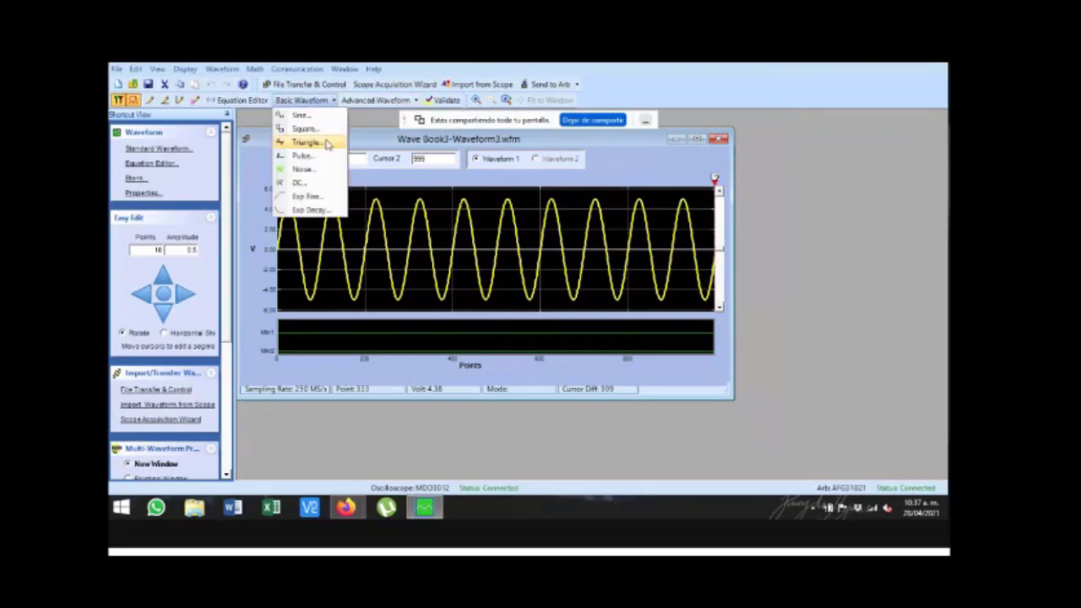
pyautogui.click(413, 101)
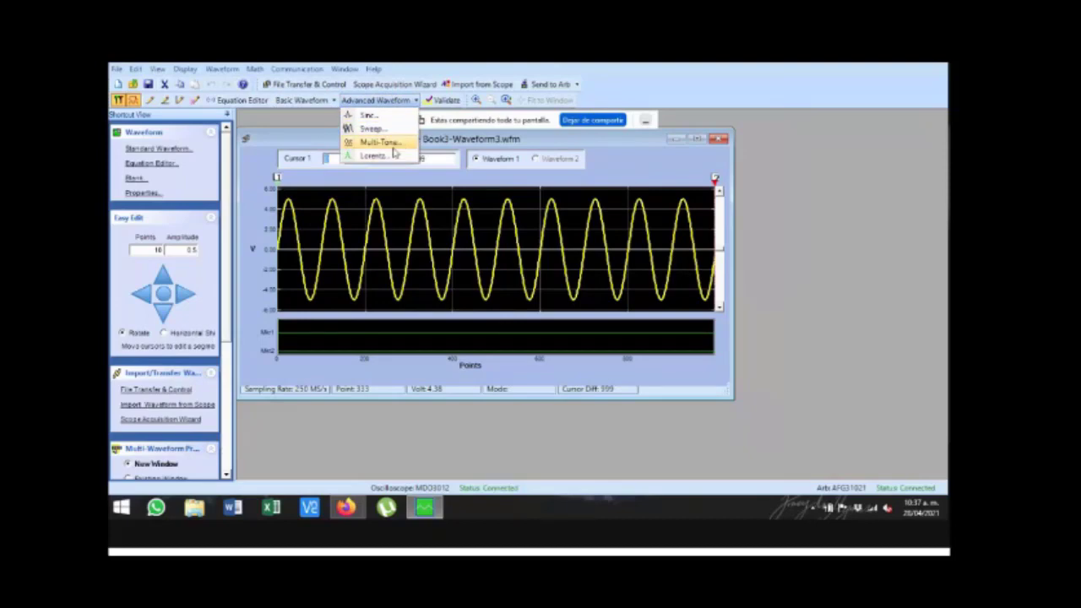
pyautogui.click(310, 140)
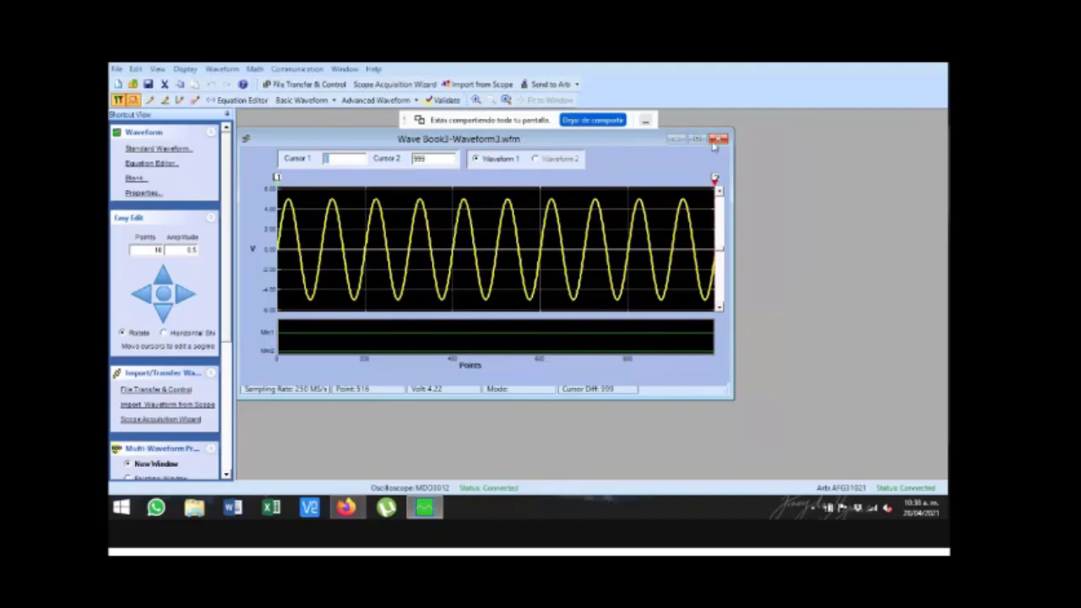
# Stop sharing the ArbExpress screen and enlarge the video recording window showing the generator's display
pyautogui.click(592, 119)
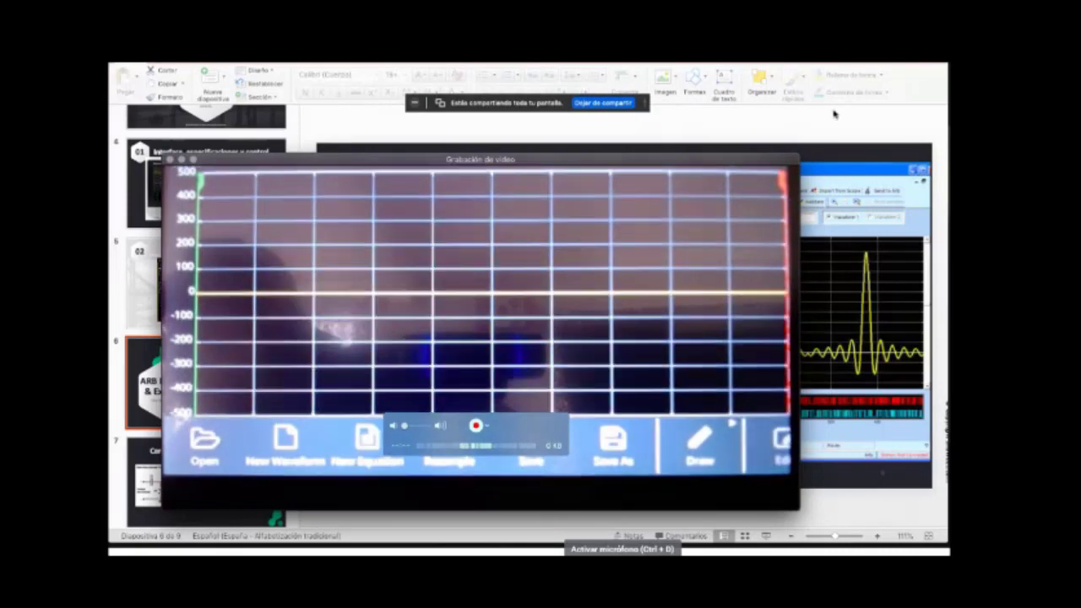
pyautogui.moveTo(801, 153); pyautogui.dragTo(834, 125)
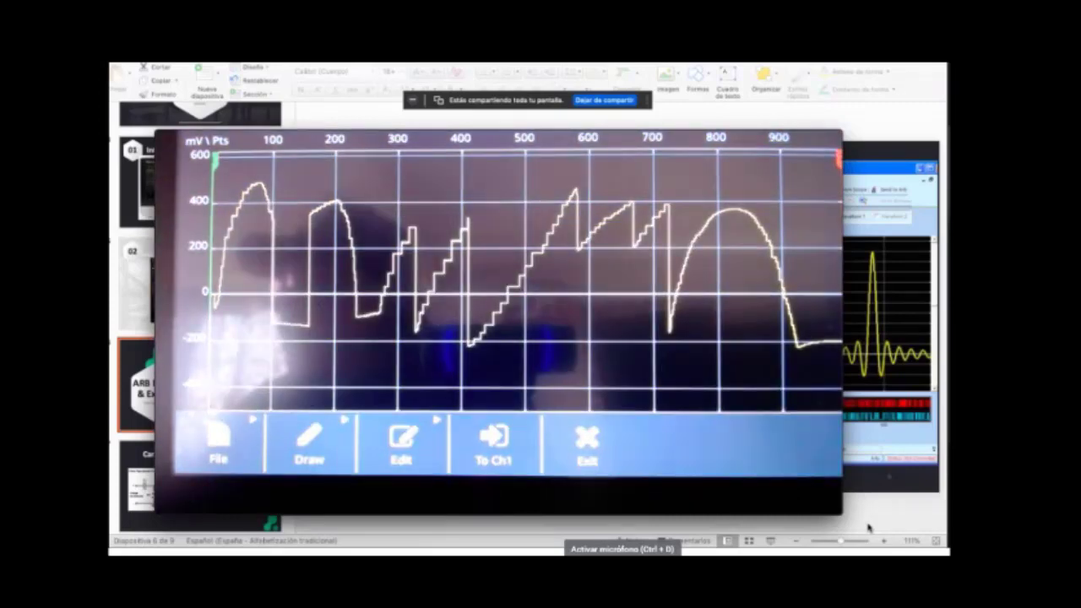
# Switch to the oscilloscope's web control page in the browser and shrink and move the generator's video window off the trace
pyautogui.moveTo(683, 361)
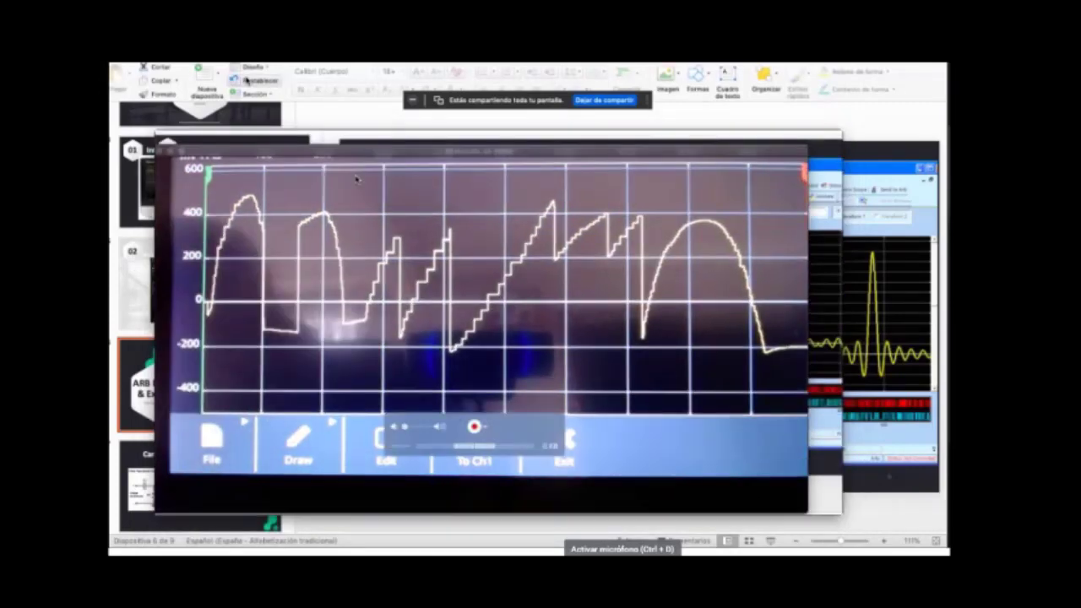
pyautogui.hotkey('ctrl', 'Up')
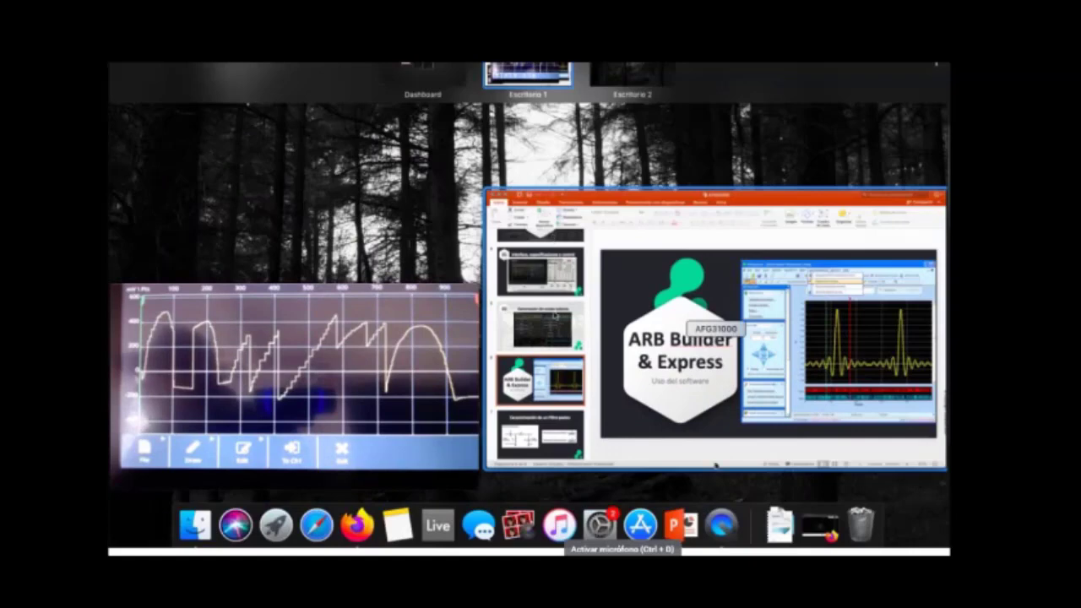
pyautogui.hotkey('ctrl', 'Up')
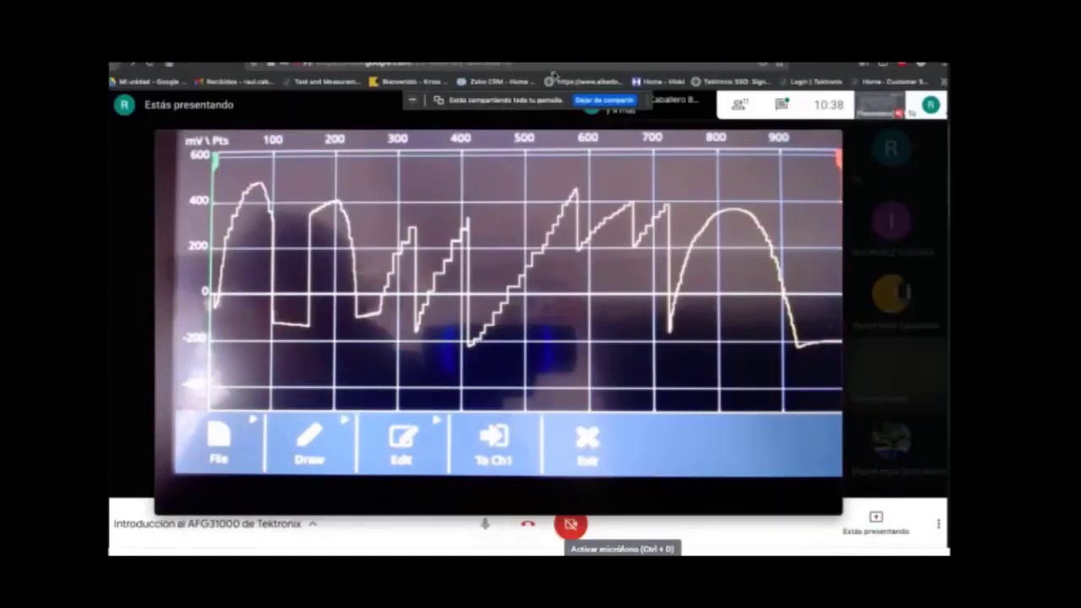
pyautogui.hotkey('ctrl', 'Tab')
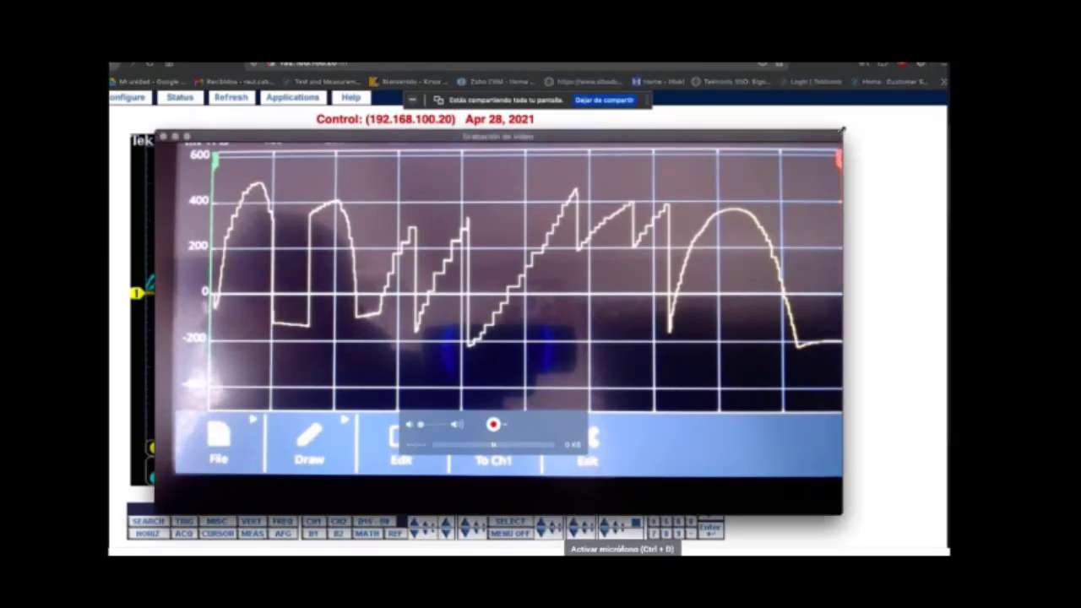
pyautogui.moveTo(842, 135); pyautogui.dragTo(500, 322)
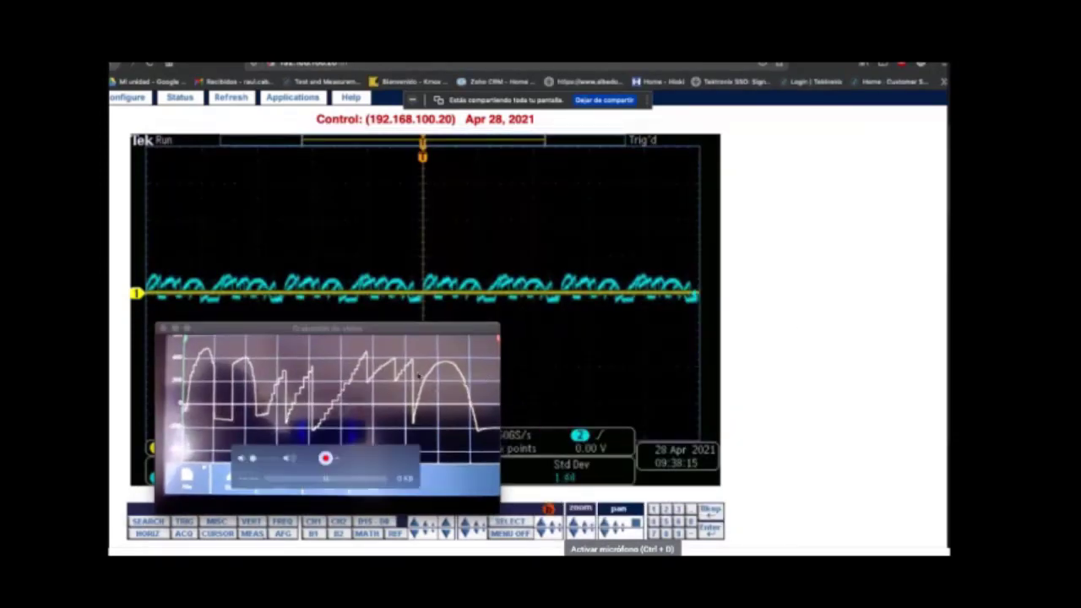
pyautogui.moveTo(415, 357); pyautogui.dragTo(869, 378)
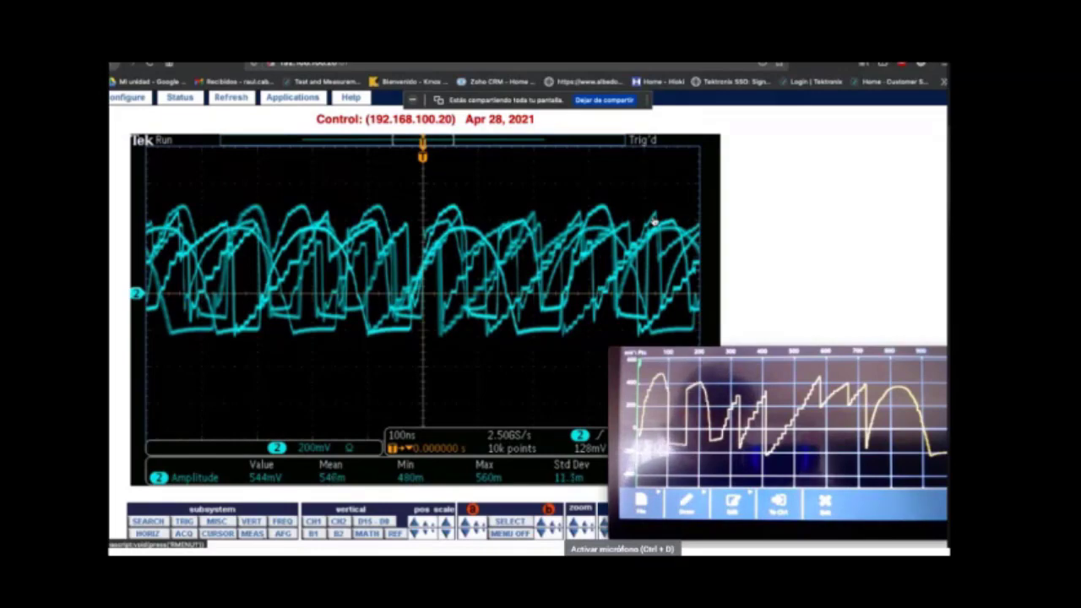
# Switch to the PowerPoint presentation and show the "Caracterización de un Filtro pasivo" slide
pyautogui.hotkey('alt', 'Tab')
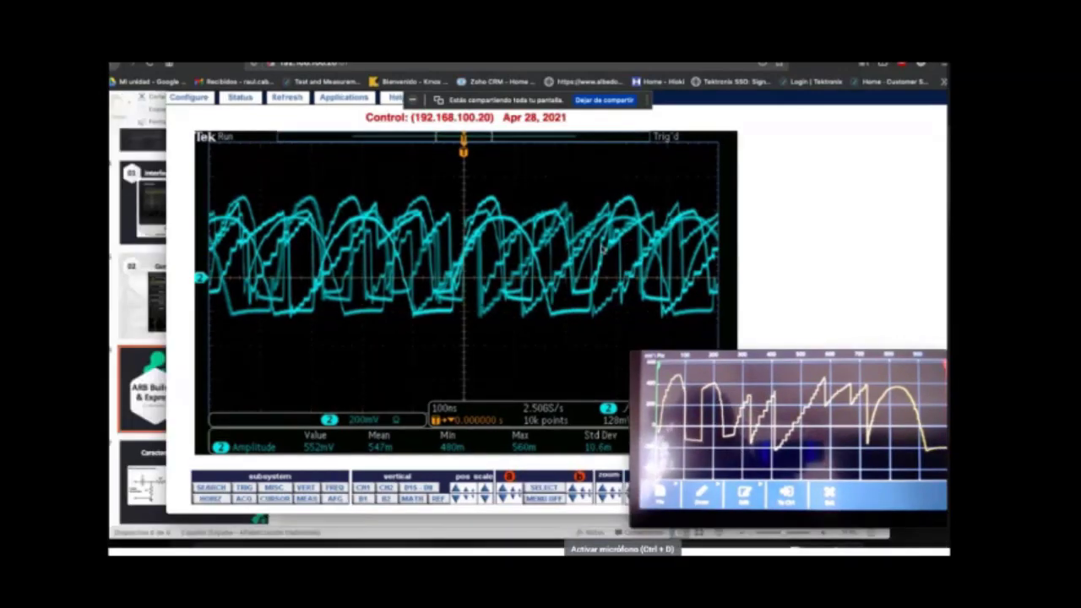
pyautogui.click(282, 279)
pyautogui.click(155, 483)
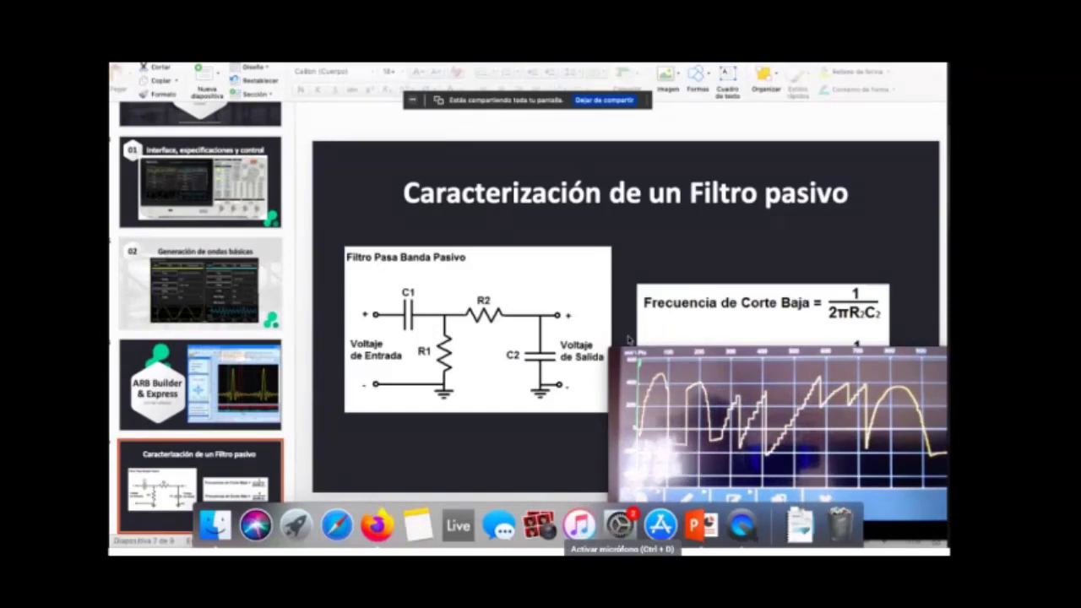
pyautogui.click(575, 397)
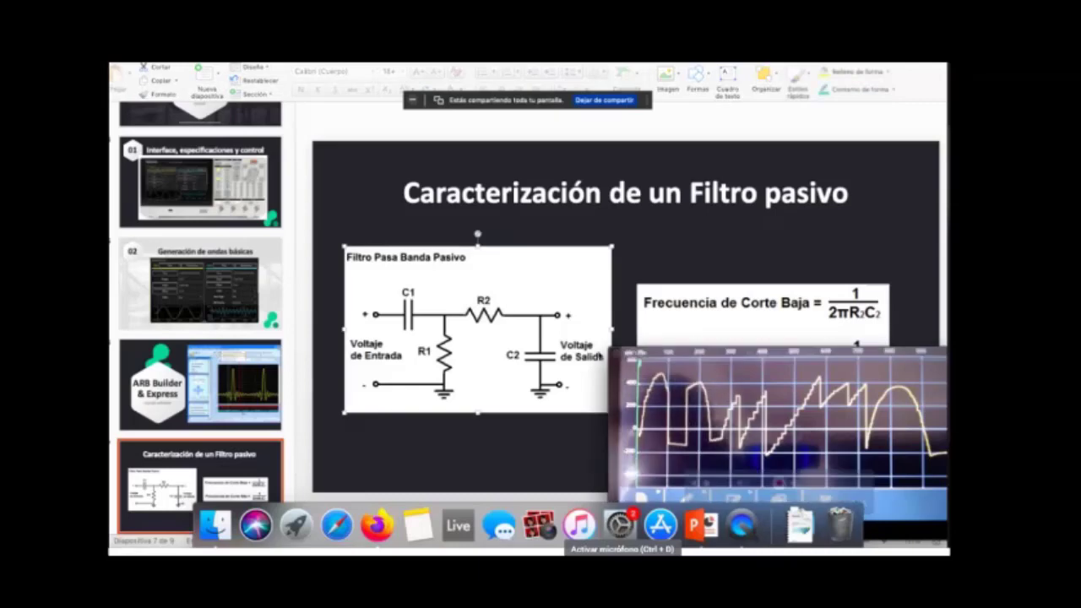
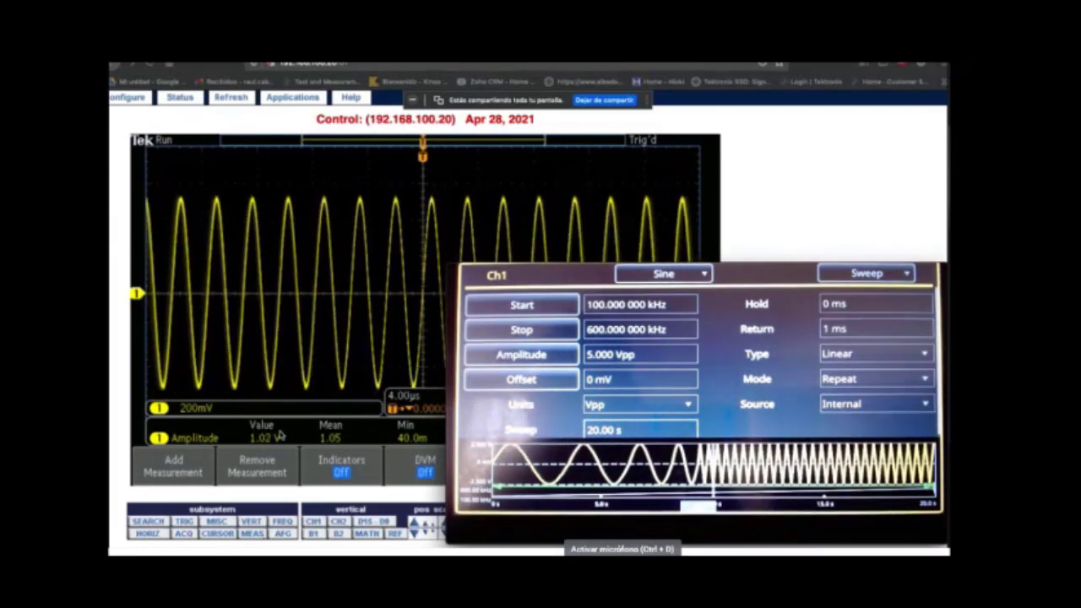
# Set the oscilloscope's math function to FFT to view the swept sine's spectrum, and stop sharing the screen
pyautogui.moveTo(647, 312)
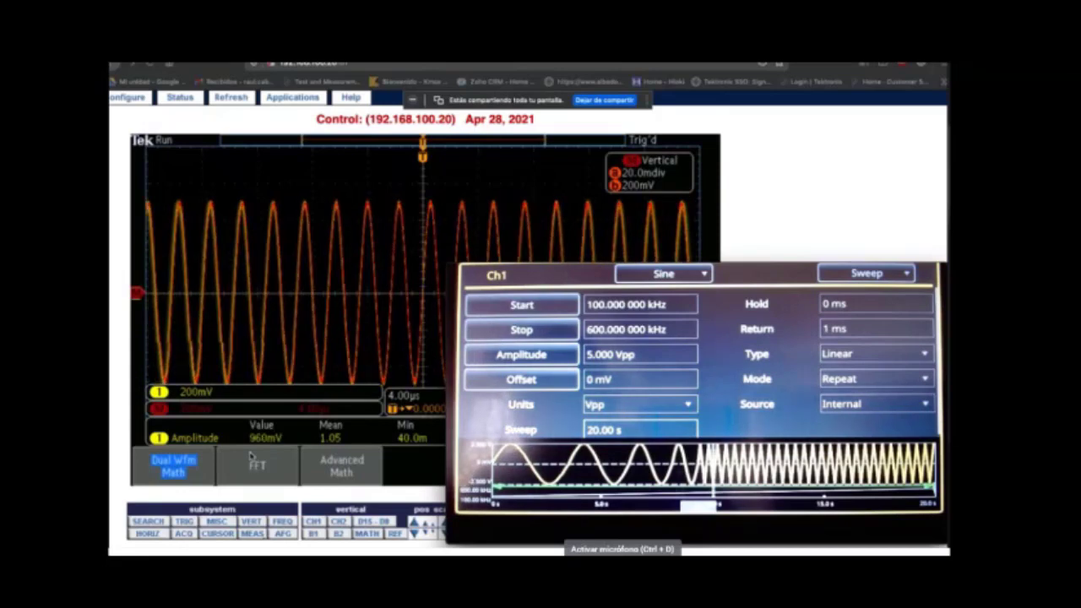
pyautogui.click(254, 462)
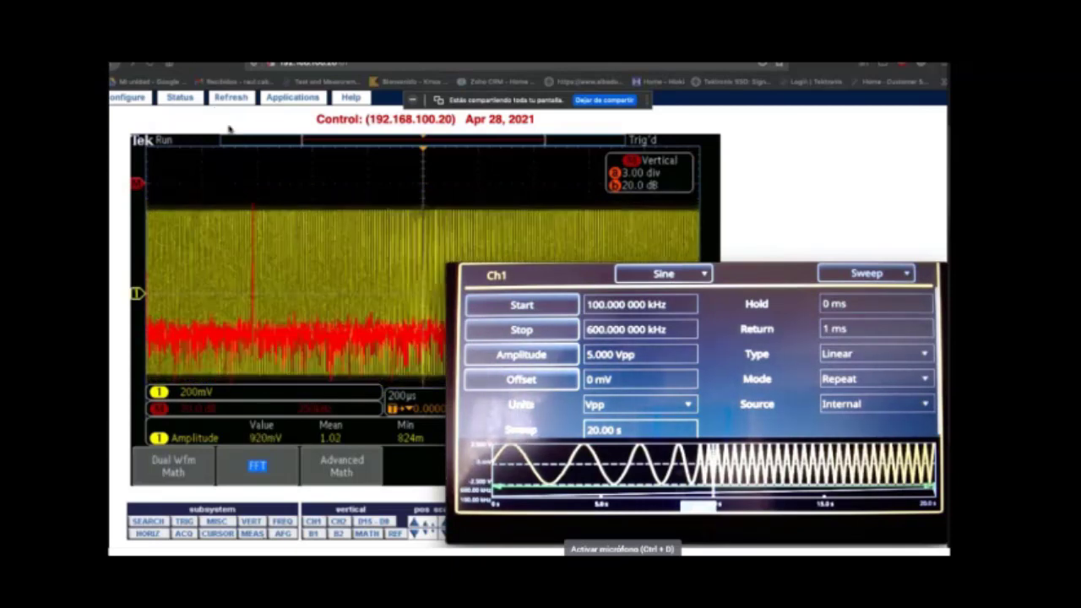
pyautogui.click(602, 103)
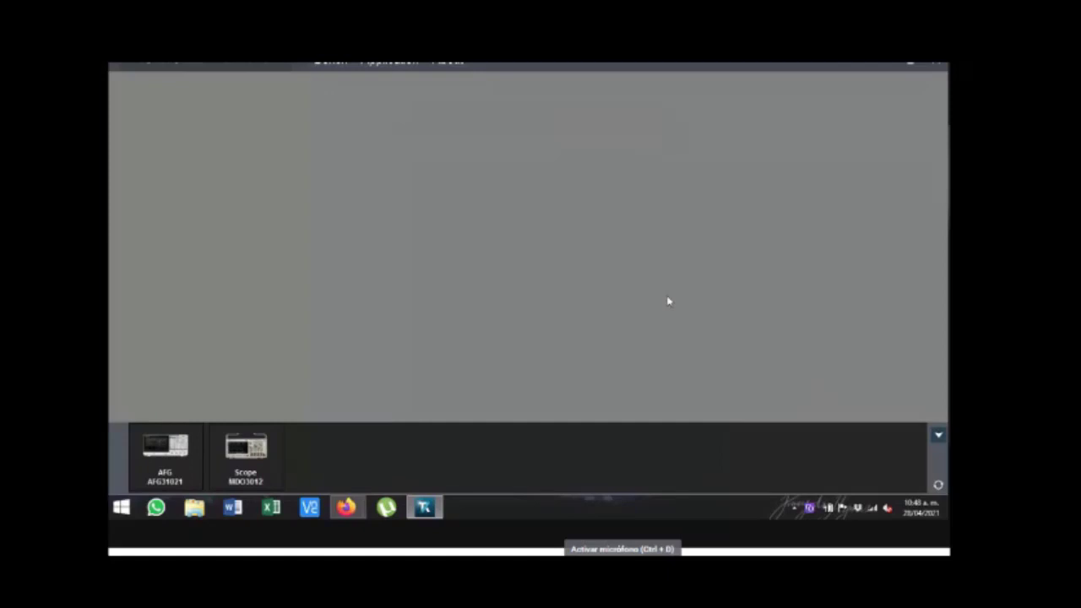
# Open the AFG31021 generator's configuration, switch to the MDO3012 scope and show its Datalog settings
pyautogui.click(164, 457)
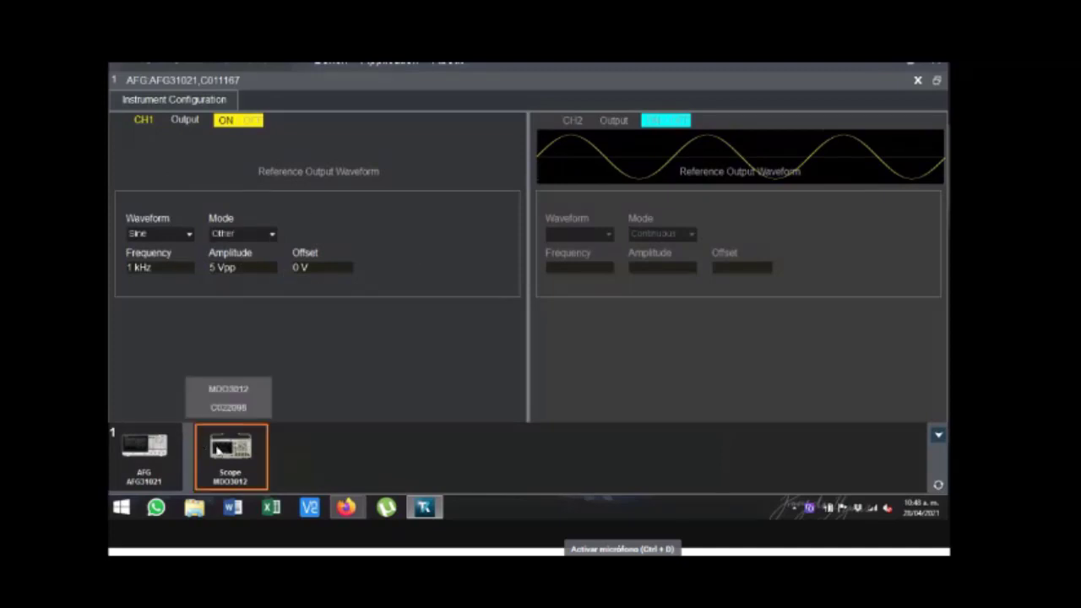
pyautogui.click(217, 452)
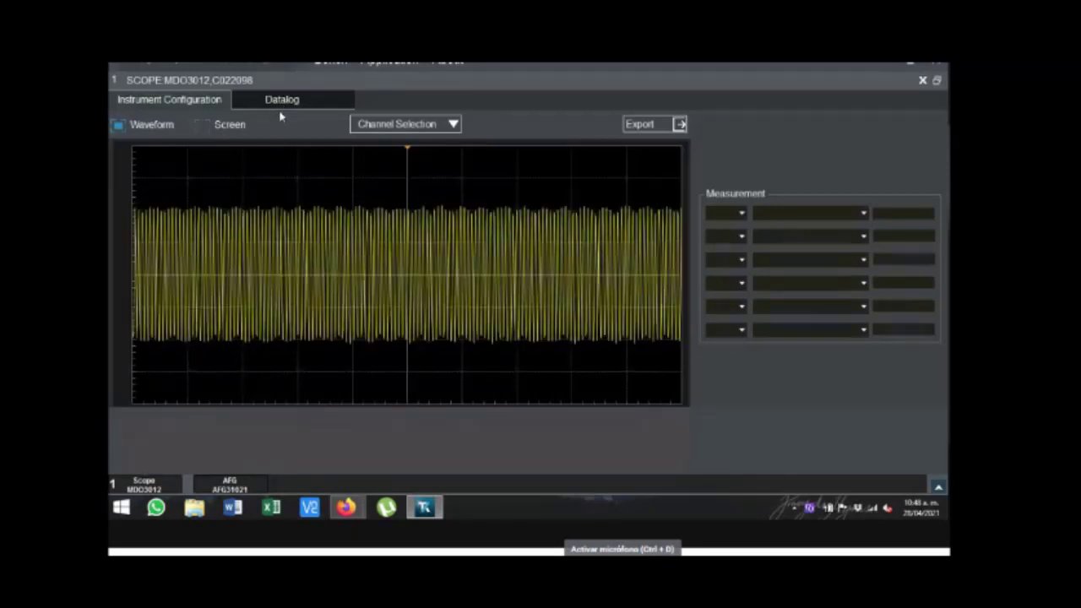
pyautogui.click(280, 104)
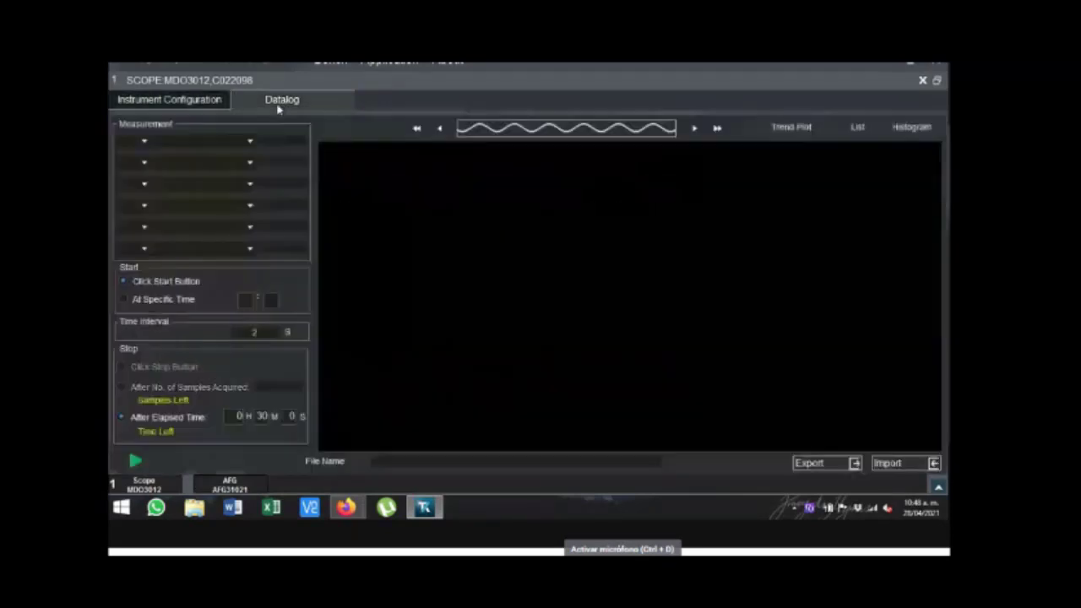
# Set the first datalog measurement to Peak to Peak on CH1 and start the logging
pyautogui.click(144, 141)
pyautogui.click(135, 165)
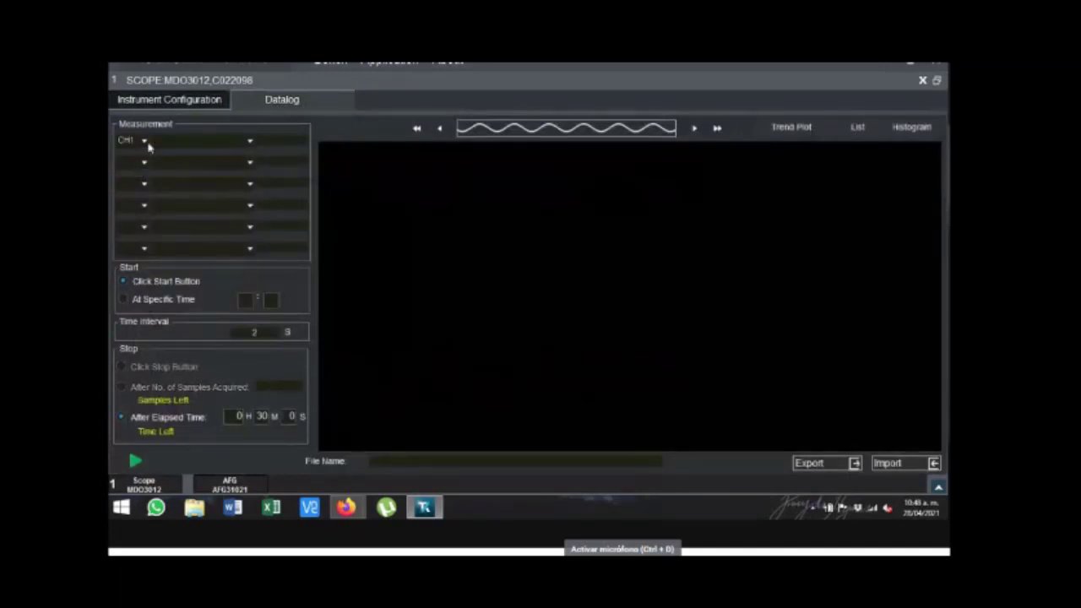
pyautogui.click(222, 151)
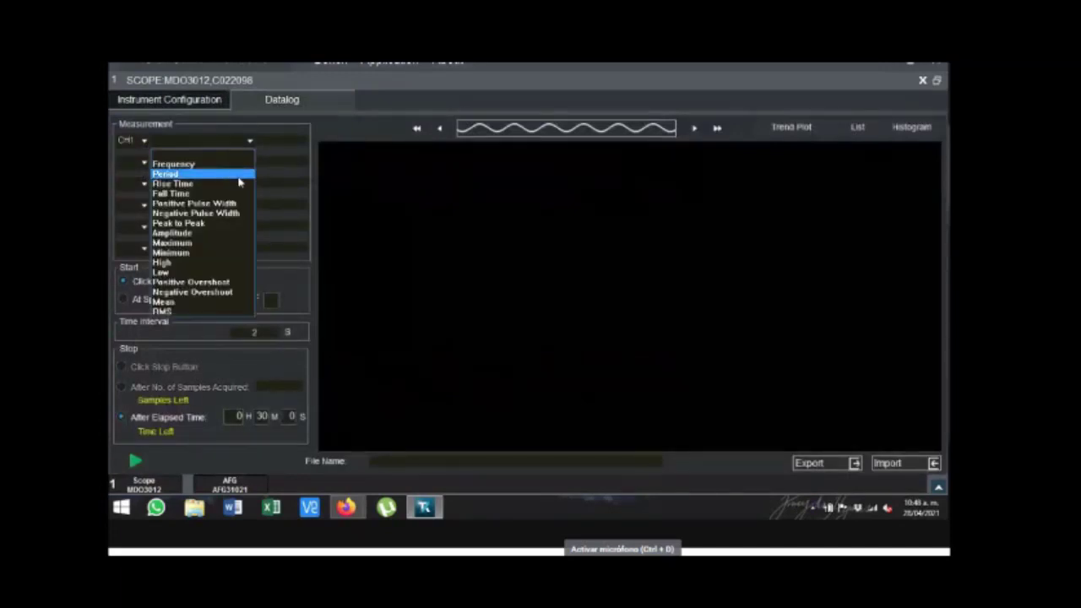
pyautogui.click(228, 224)
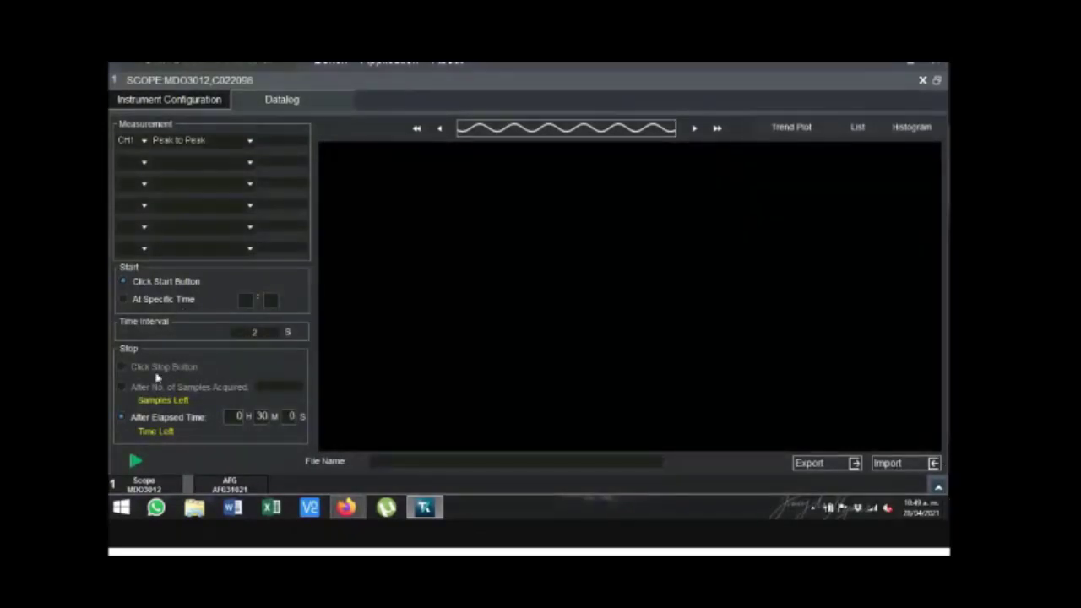
pyautogui.click(133, 462)
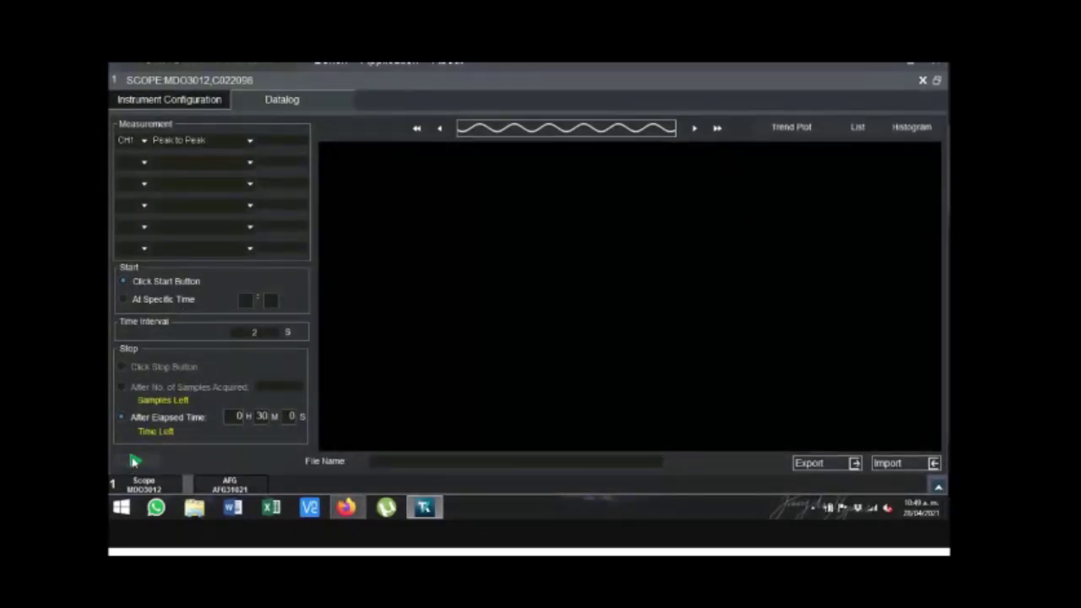